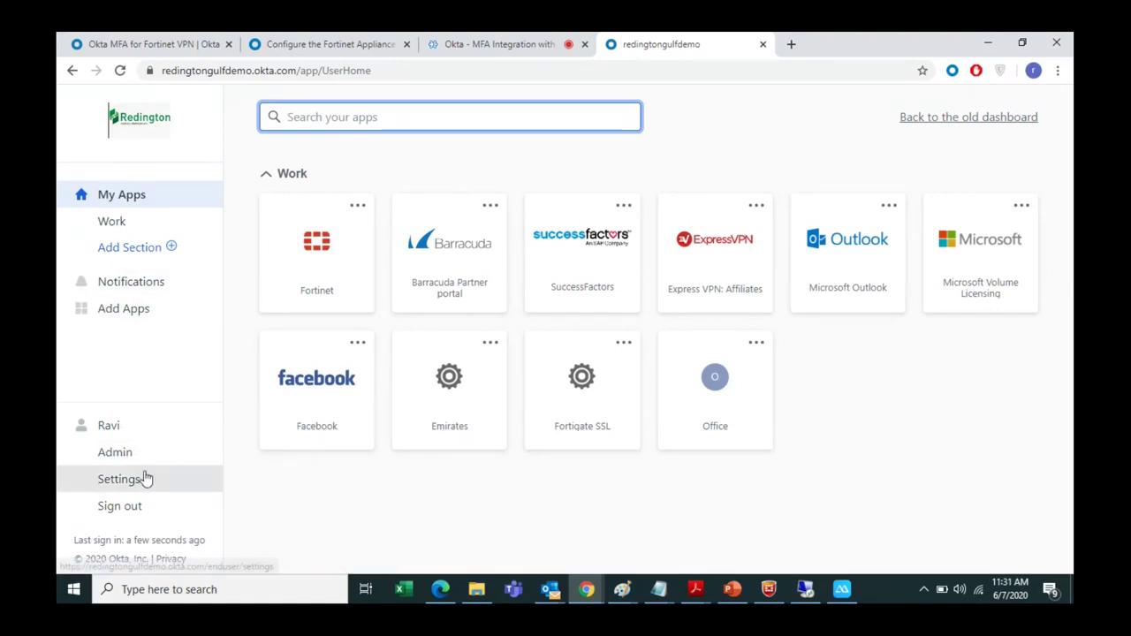
- Go to the Okta admin console and open the redoktavpn.com Active Directory integration
left_click(145, 477)
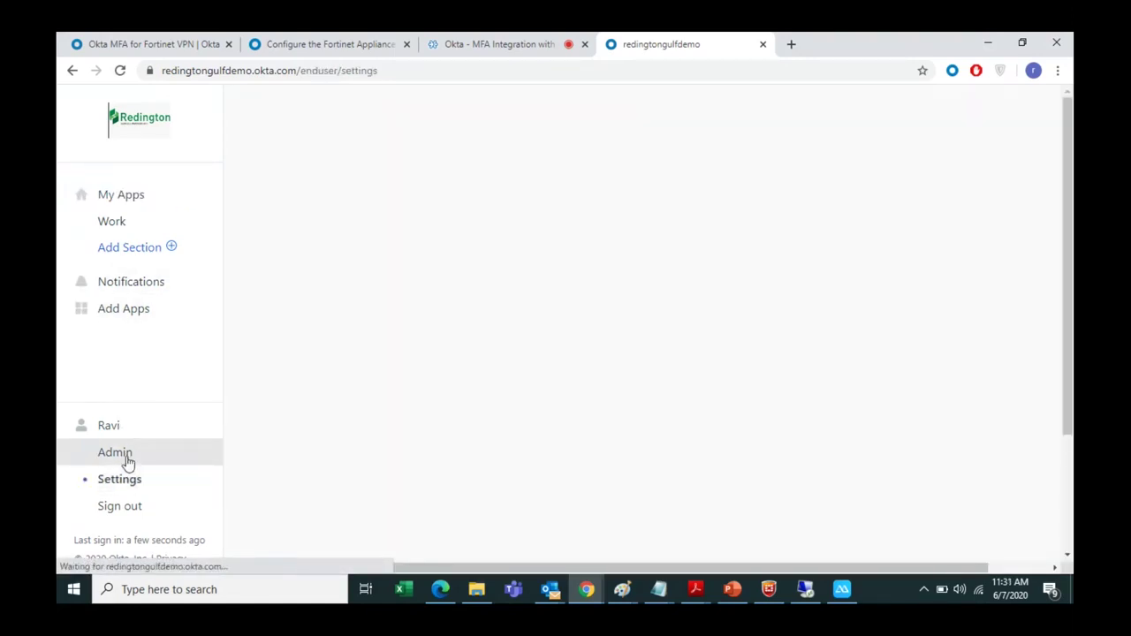
left_click(127, 461)
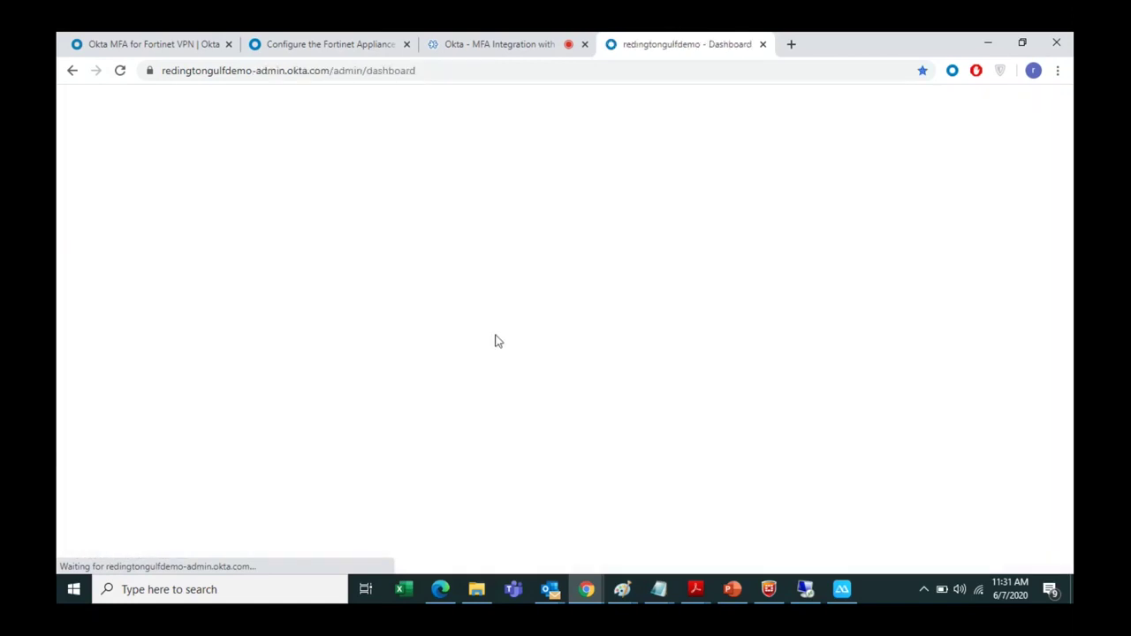
mouse_move(345, 128)
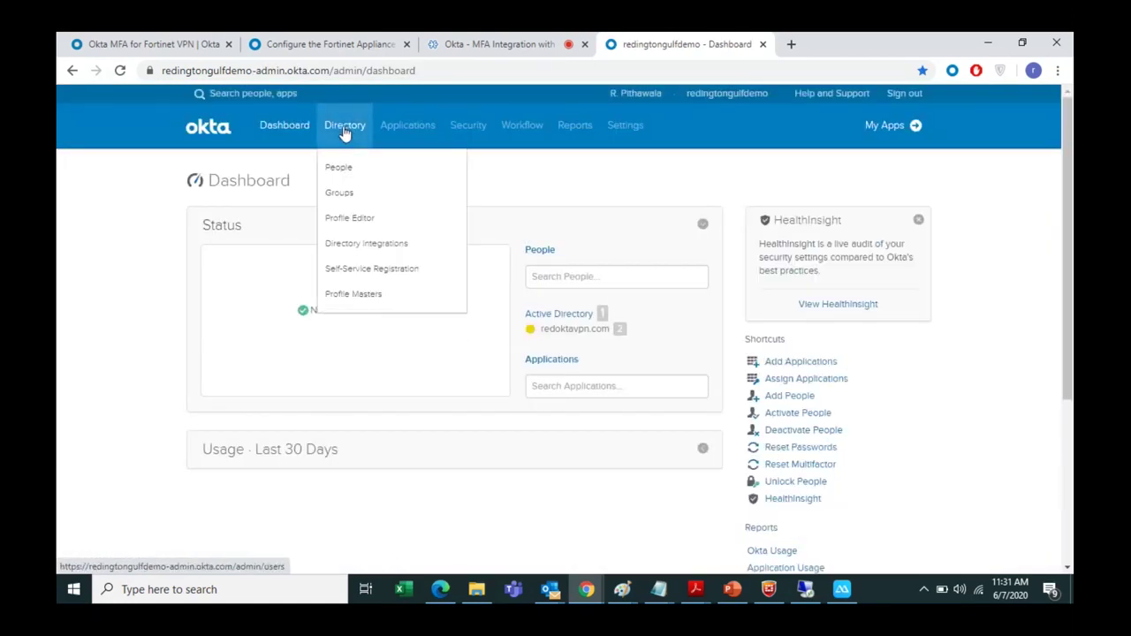
left_click(373, 252)
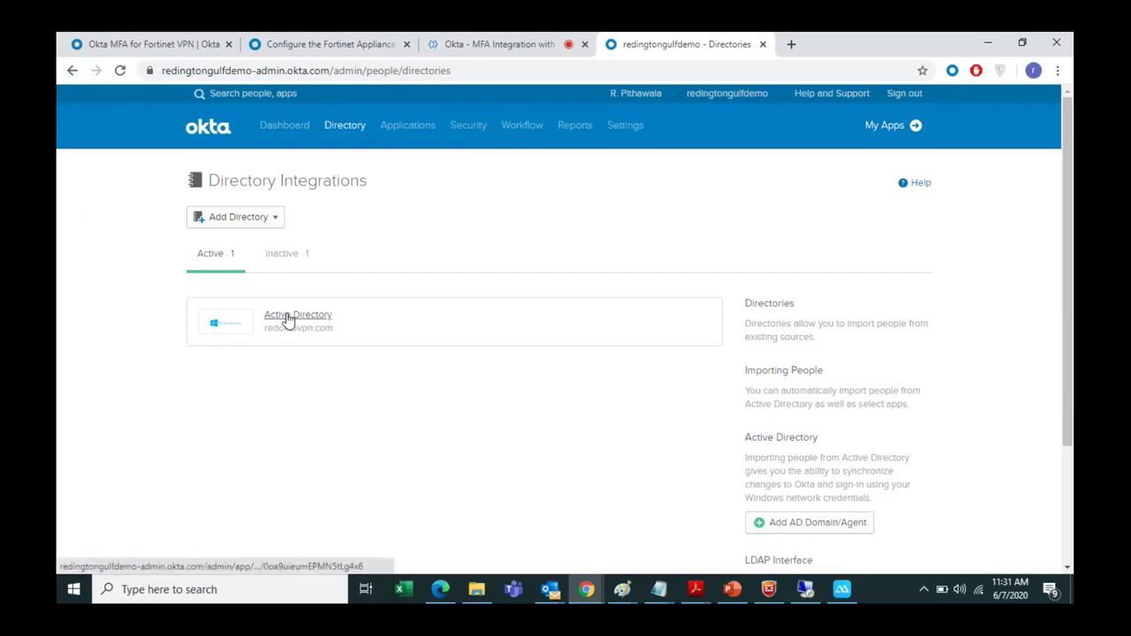
left_click_drag(336, 333, 285, 327)
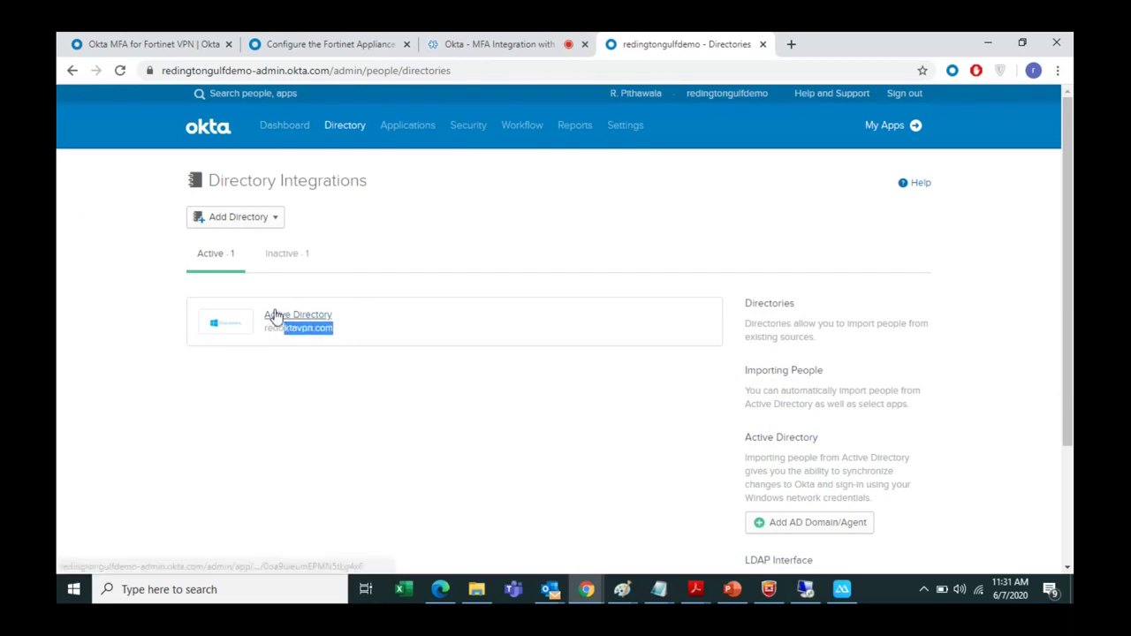
left_click(276, 316)
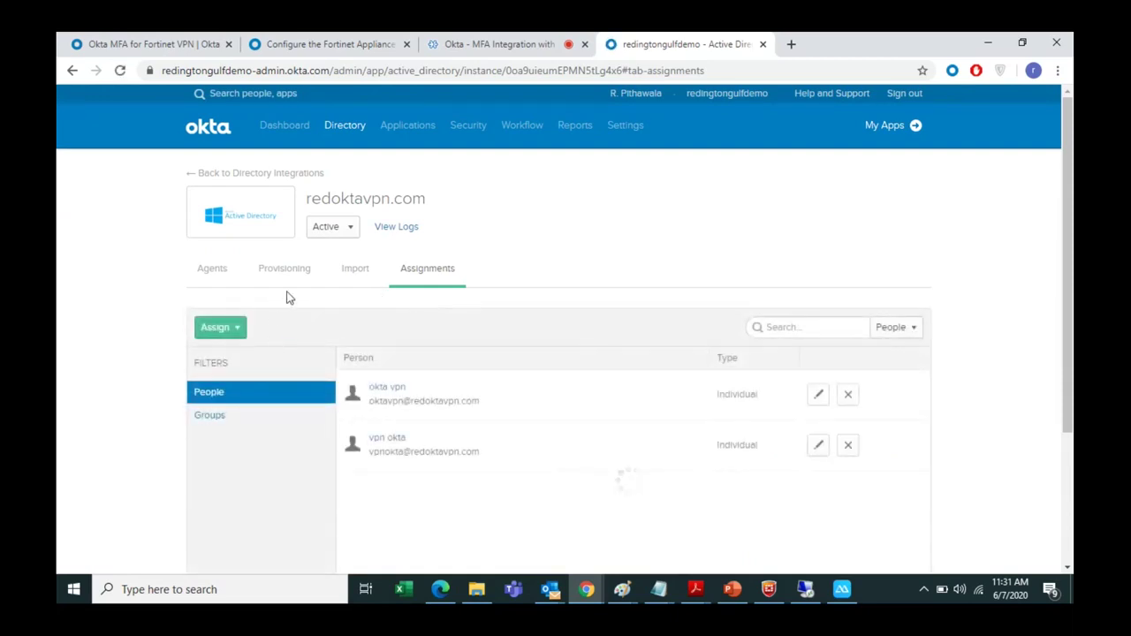
- Review the directory's import results and confirm the AD agent reports a healthy status
left_click(356, 276)
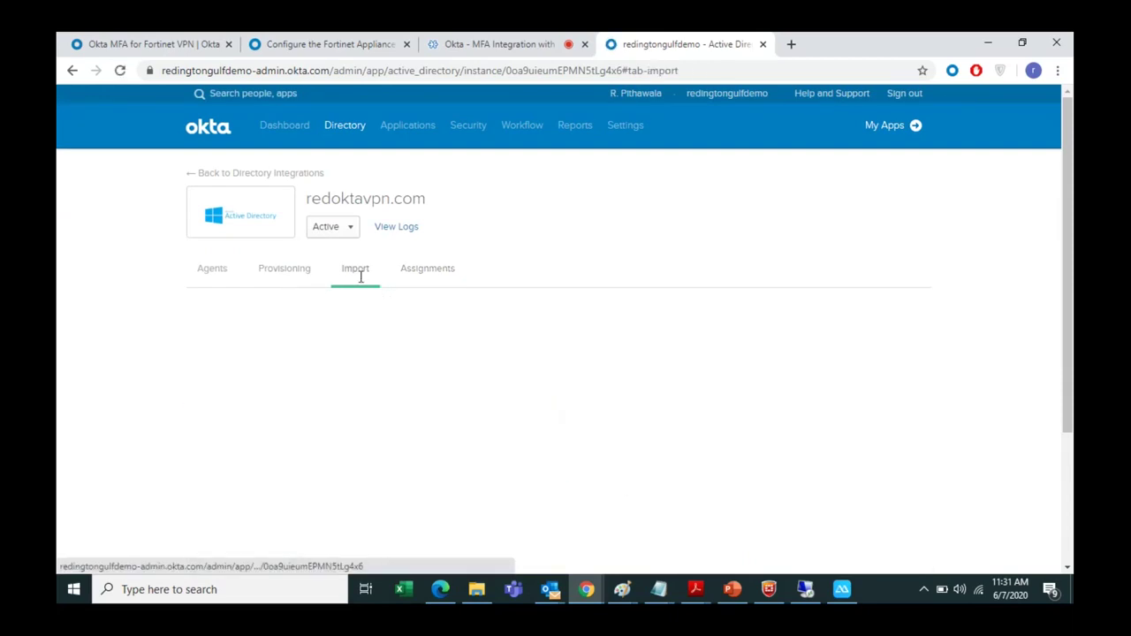
left_click(212, 269)
scroll(300, 346, "down", 2)
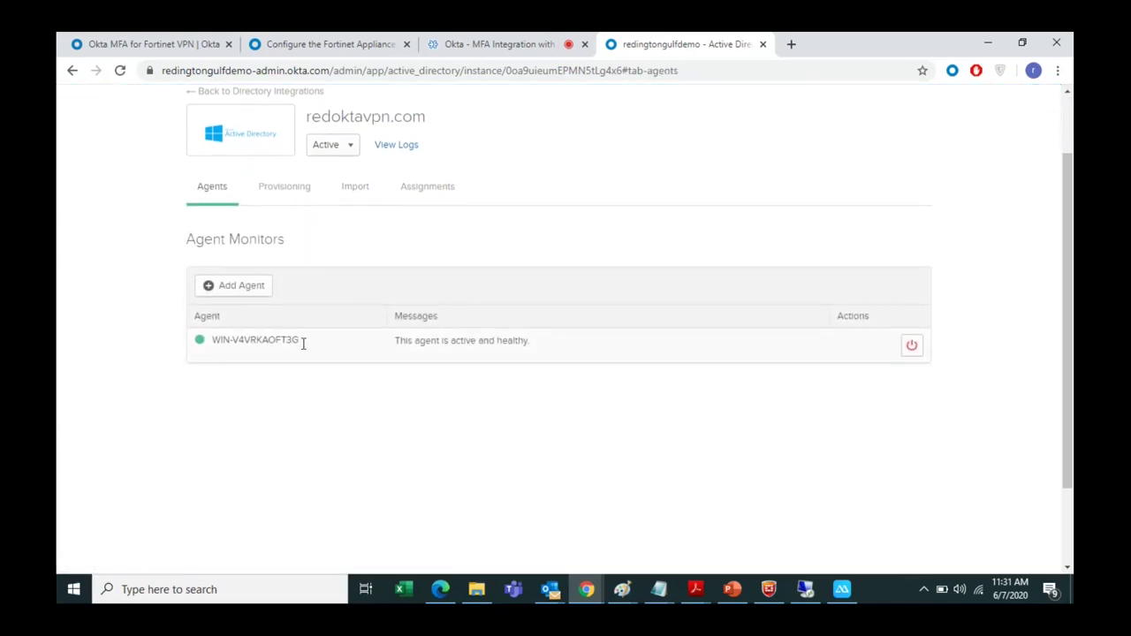
left_click_drag(408, 350, 517, 342)
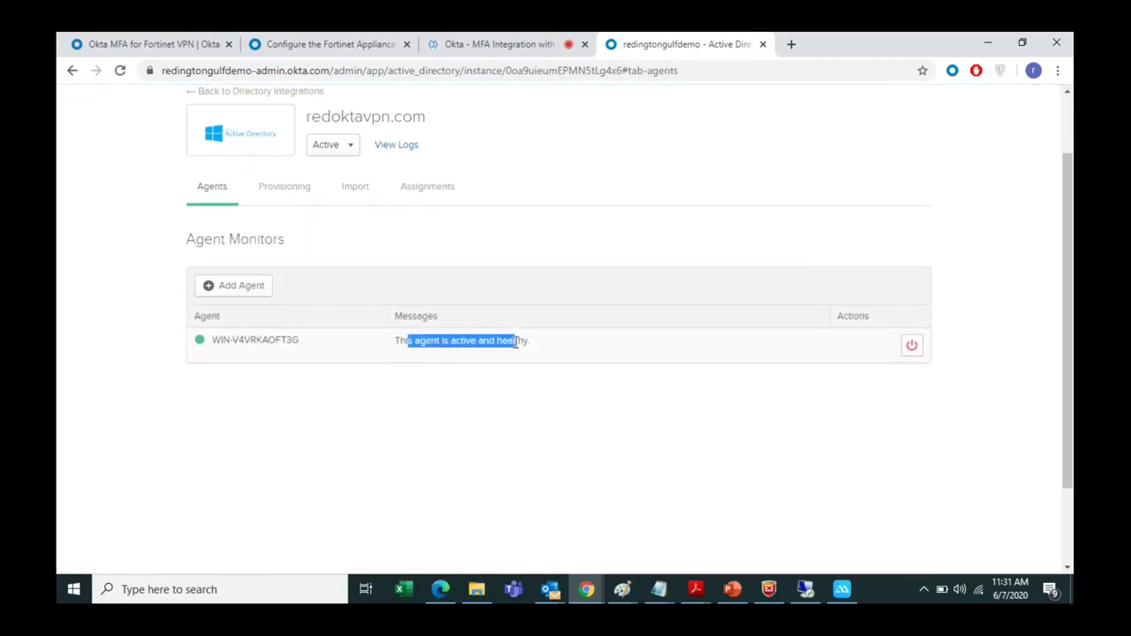
- View the two users individually assigned to the redoktavpn.com directory
left_click(439, 191)
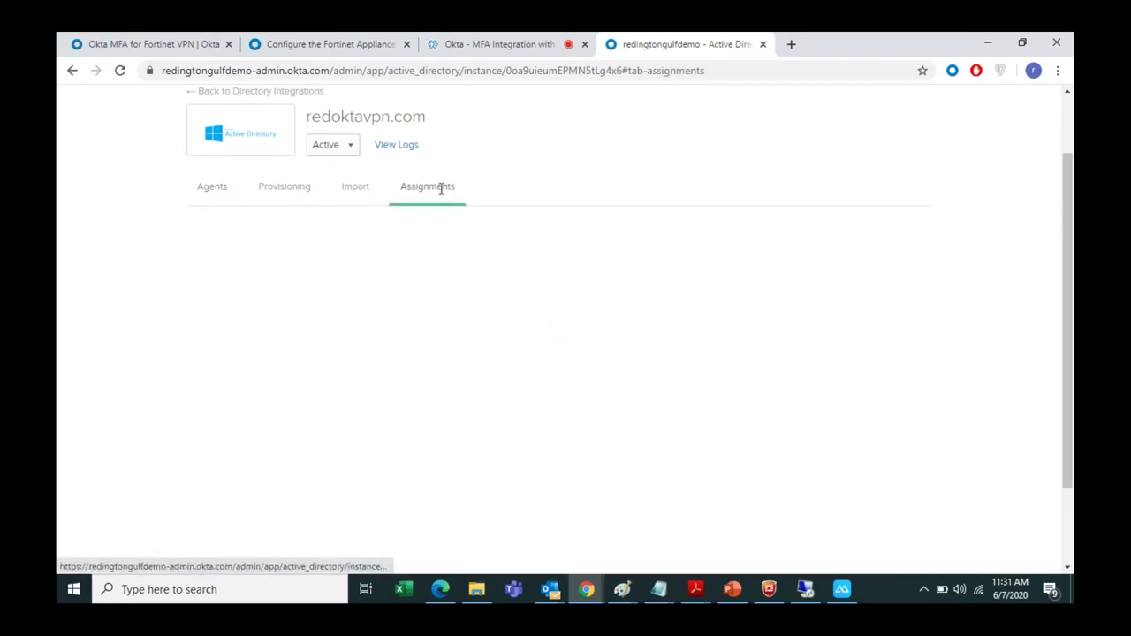
scroll(442, 187, "up", 1)
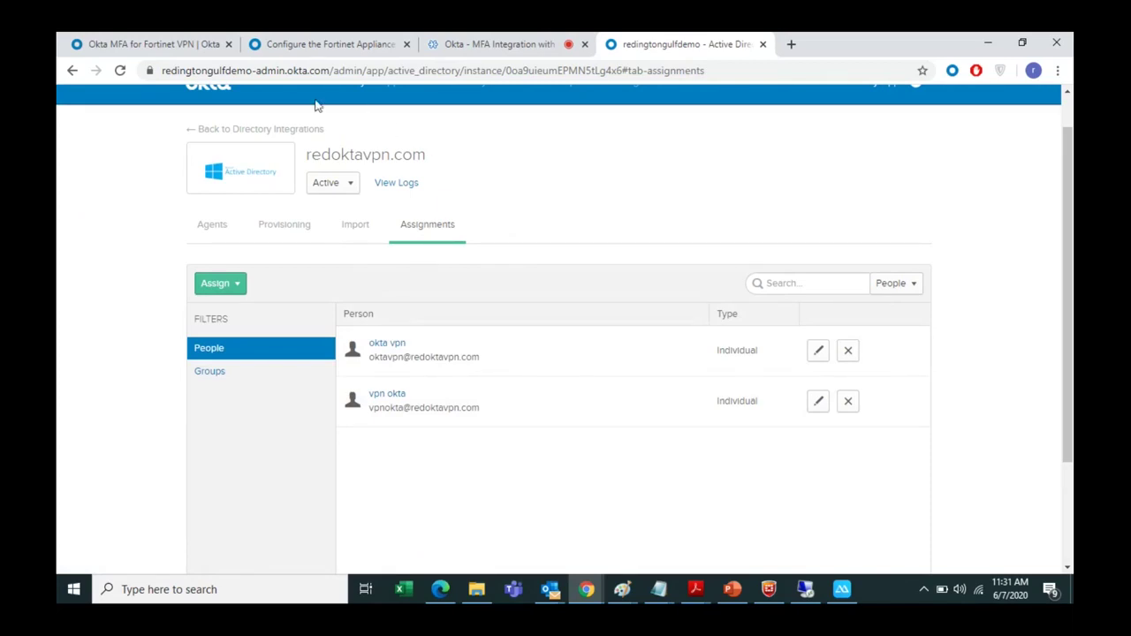
left_click_drag(330, 71, 188, 77)
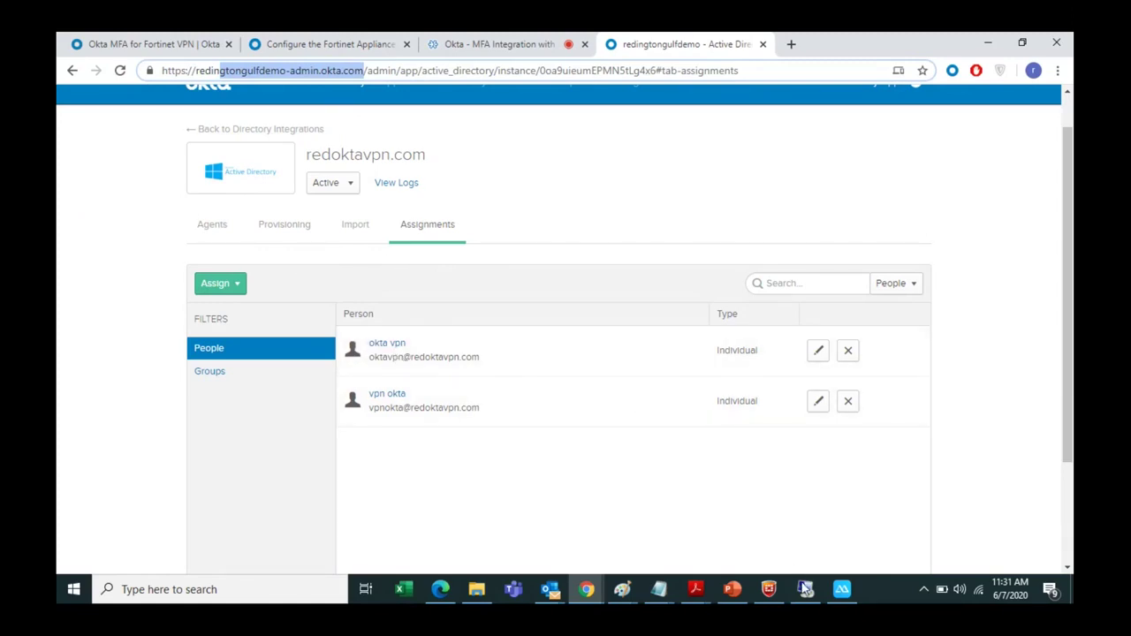
left_click(804, 589)
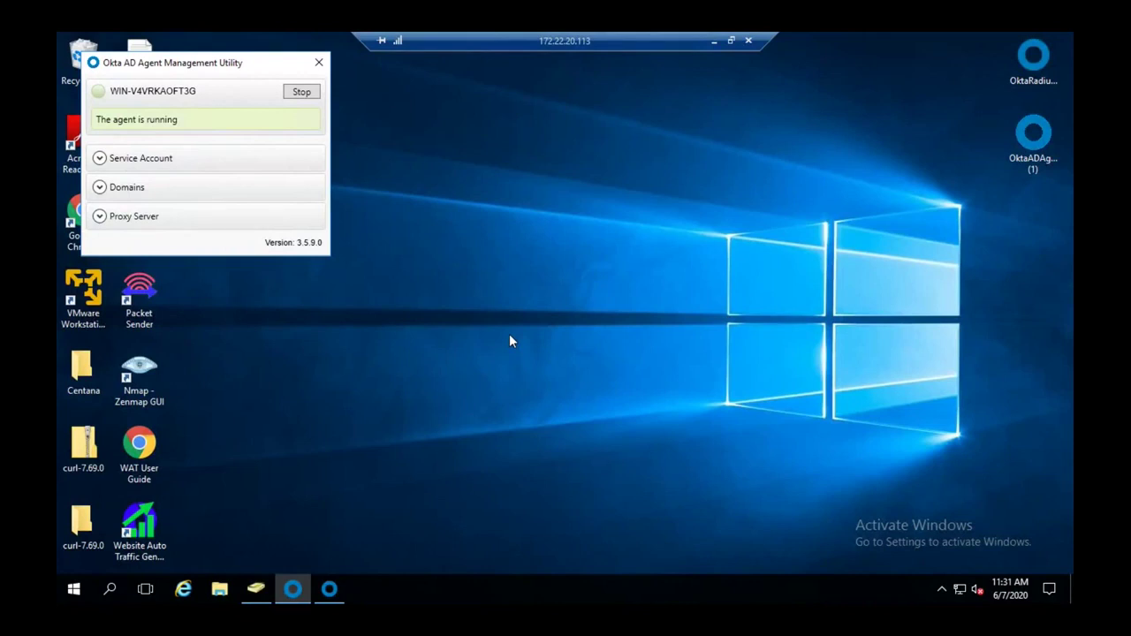
left_click(256, 590)
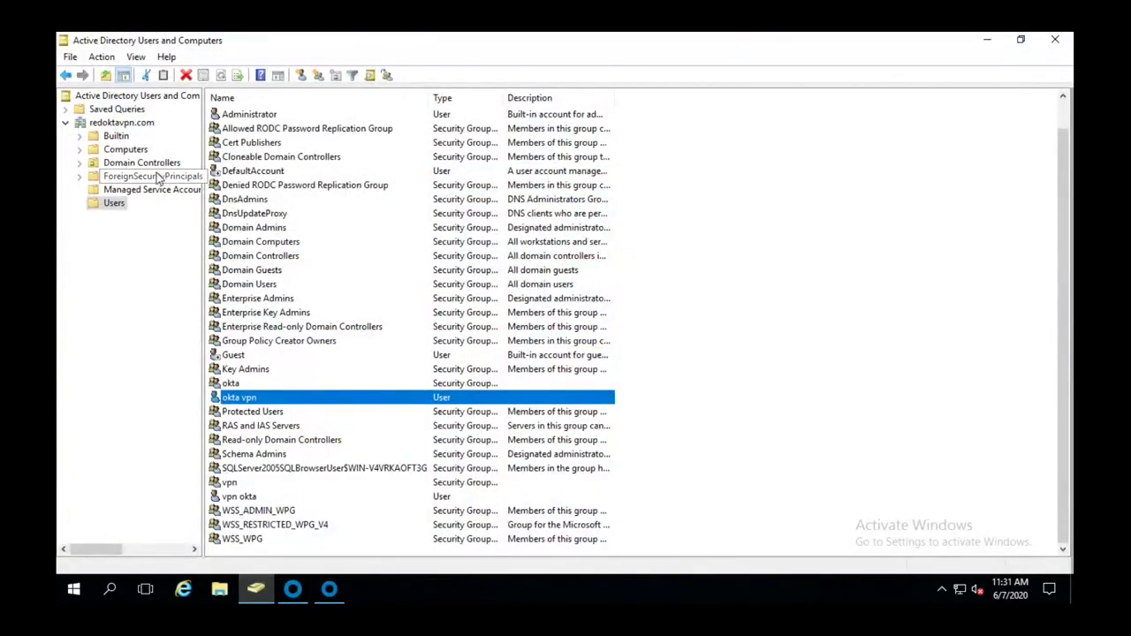
left_click(126, 124)
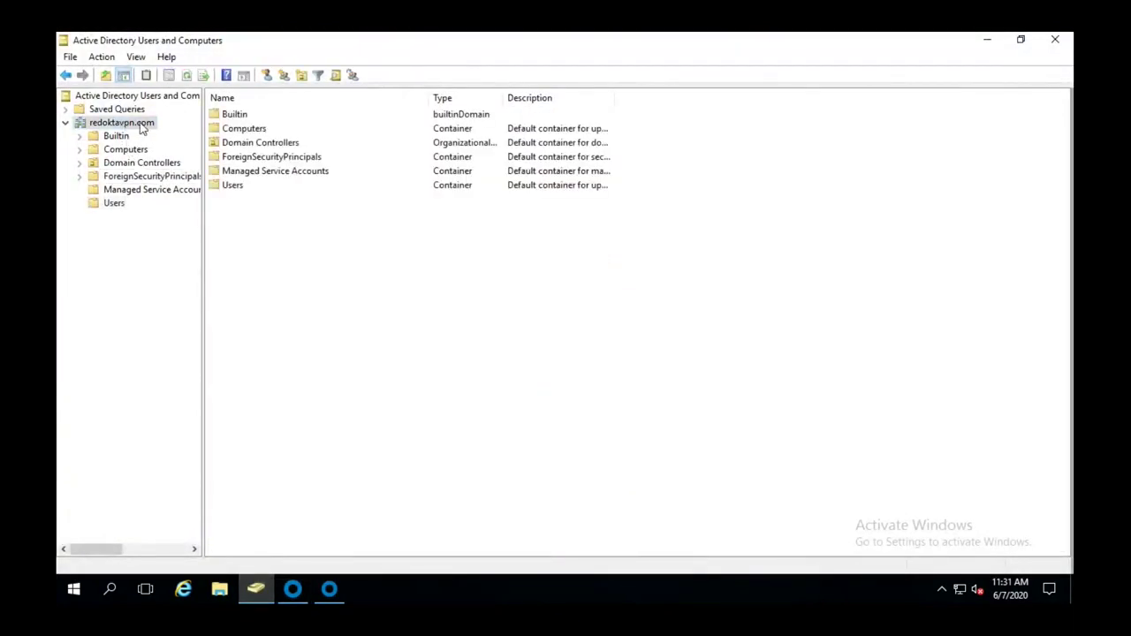
left_click(118, 204)
scroll(325, 407, "down", 1)
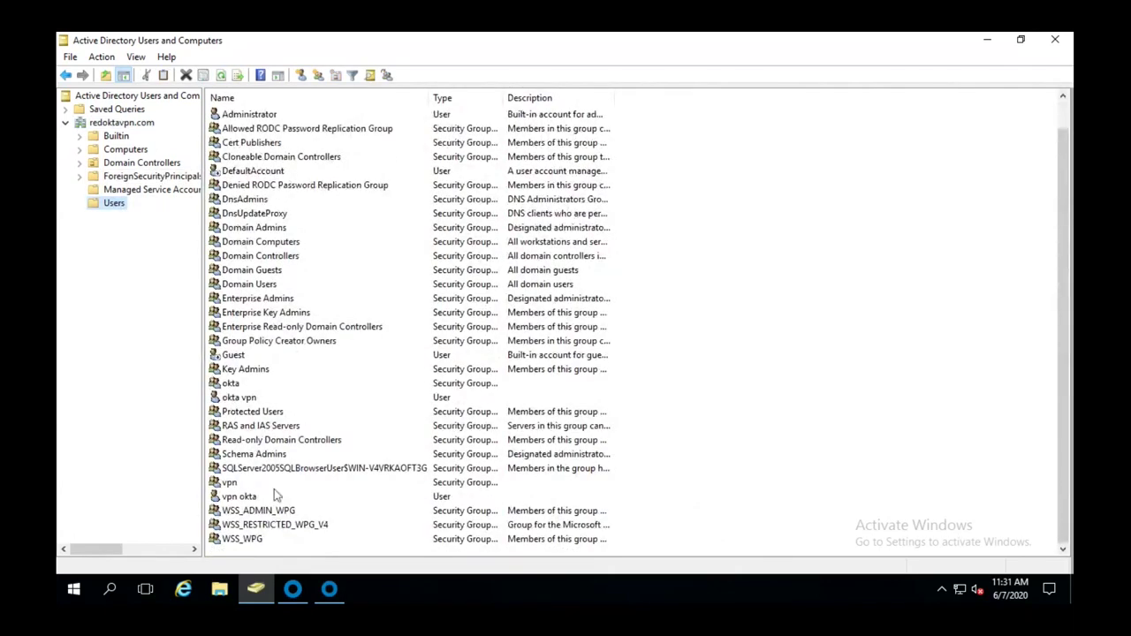
left_click(240, 496)
left_click(256, 398)
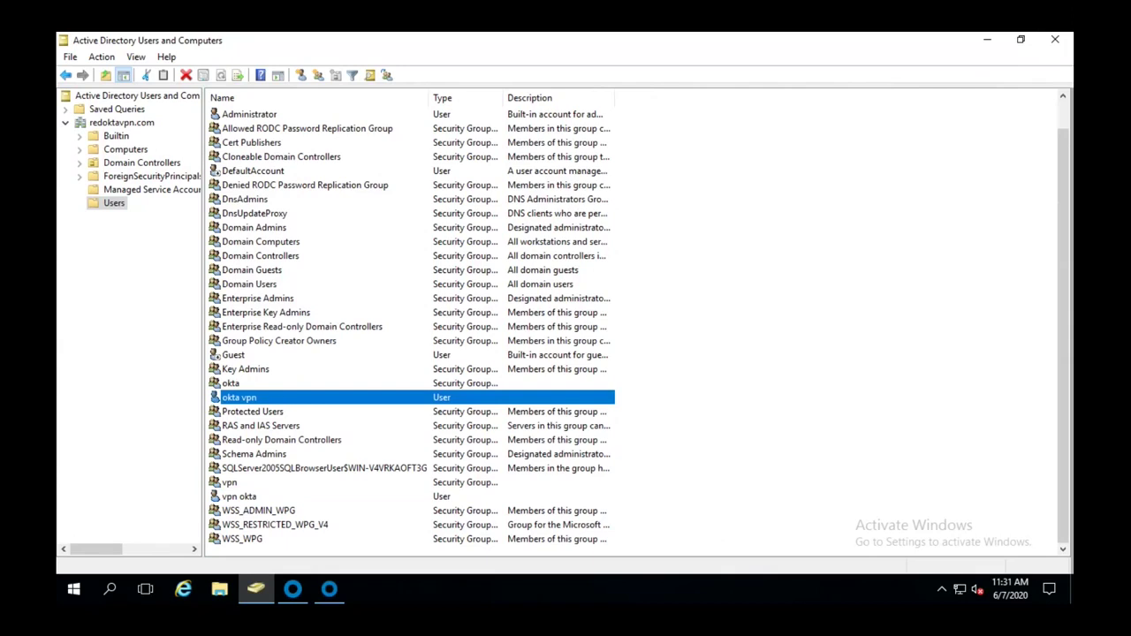
left_click(329, 589)
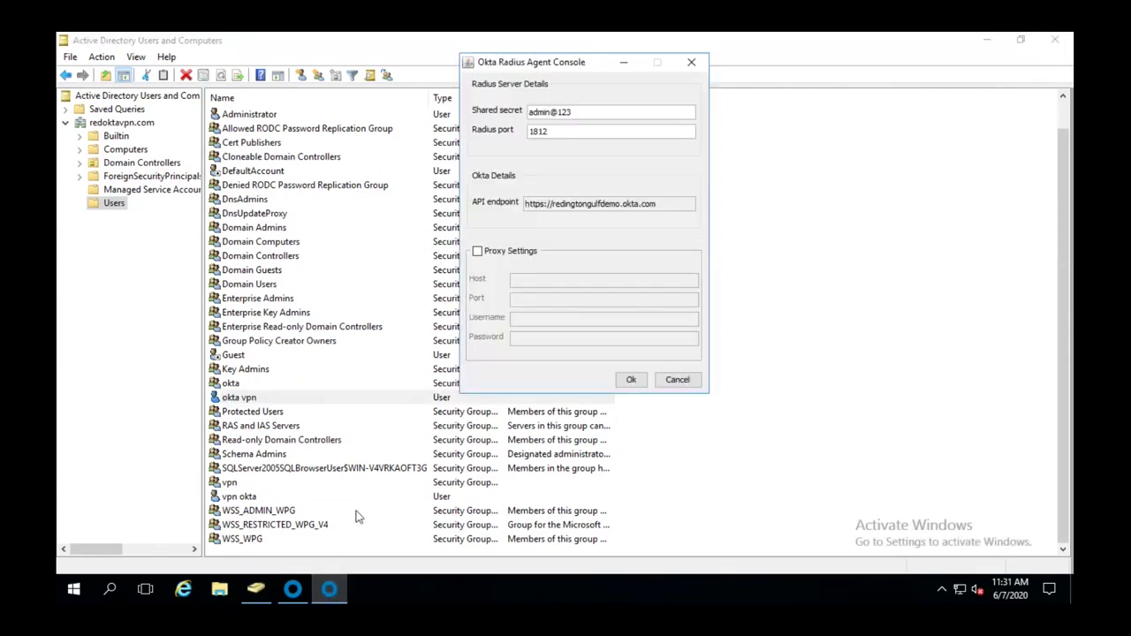
left_click(293, 589)
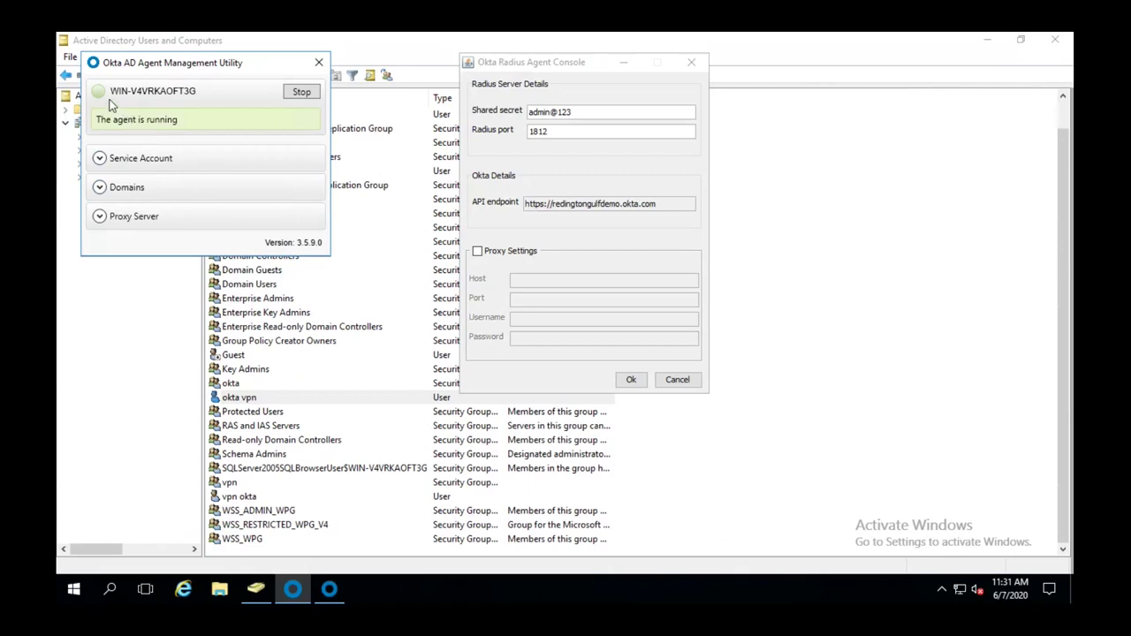
left_click(128, 161)
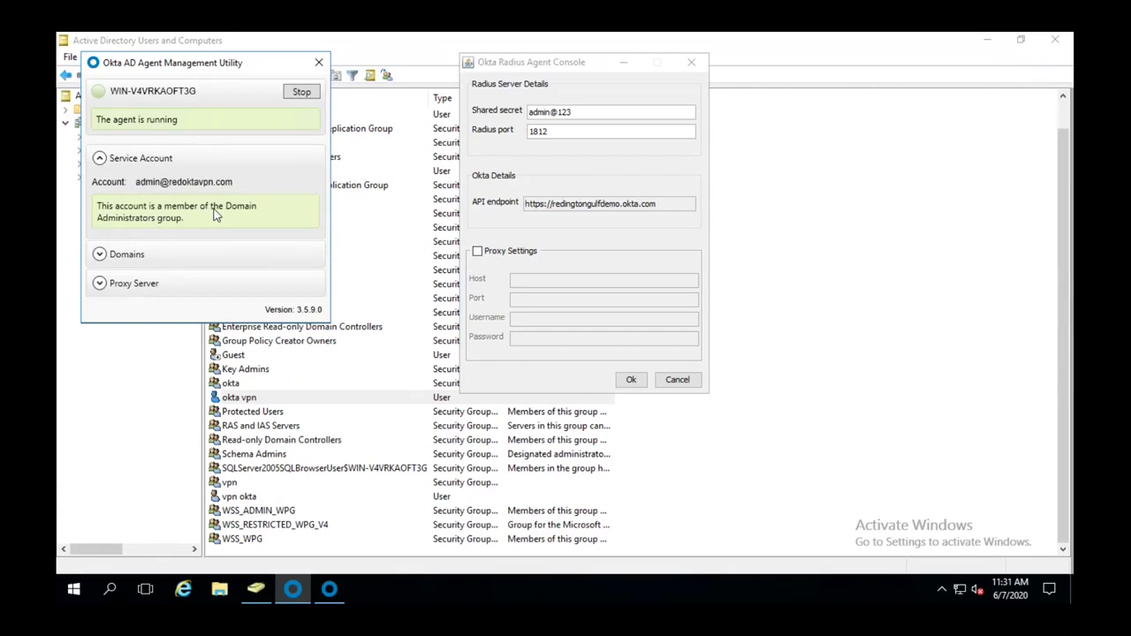
left_click(150, 254)
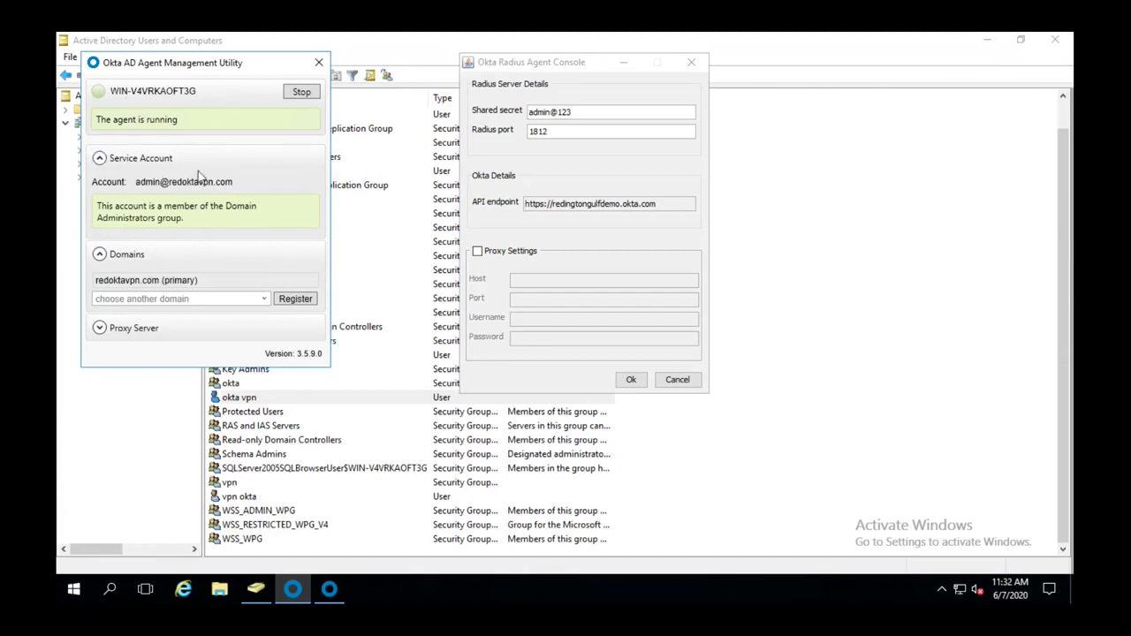
left_click_drag(140, 184, 235, 183)
left_click(666, 205)
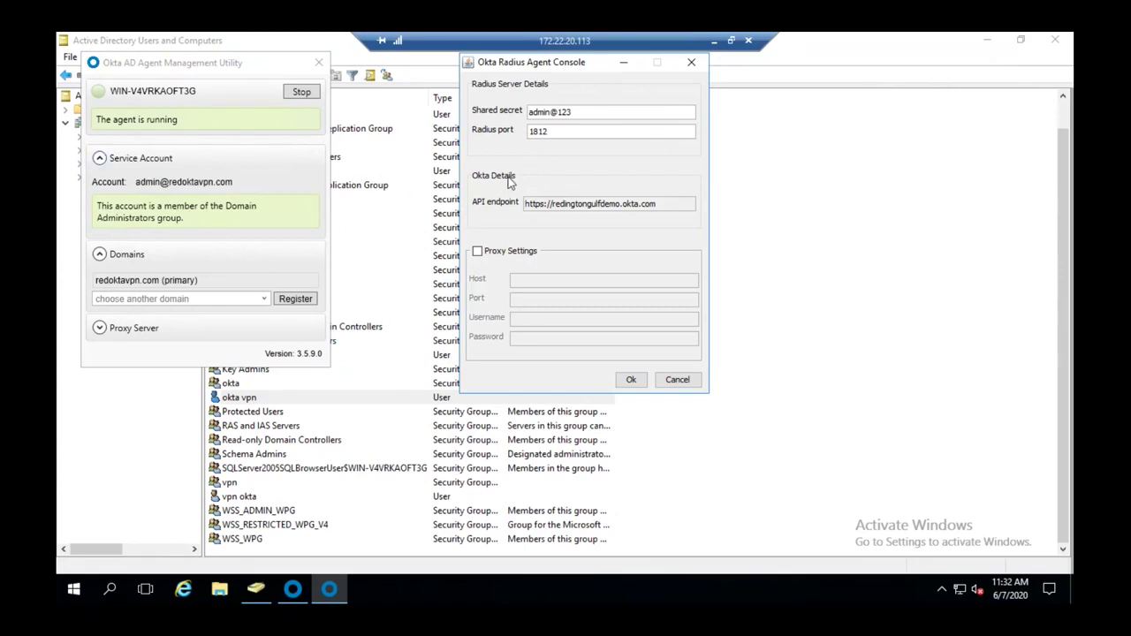
left_click(712, 41)
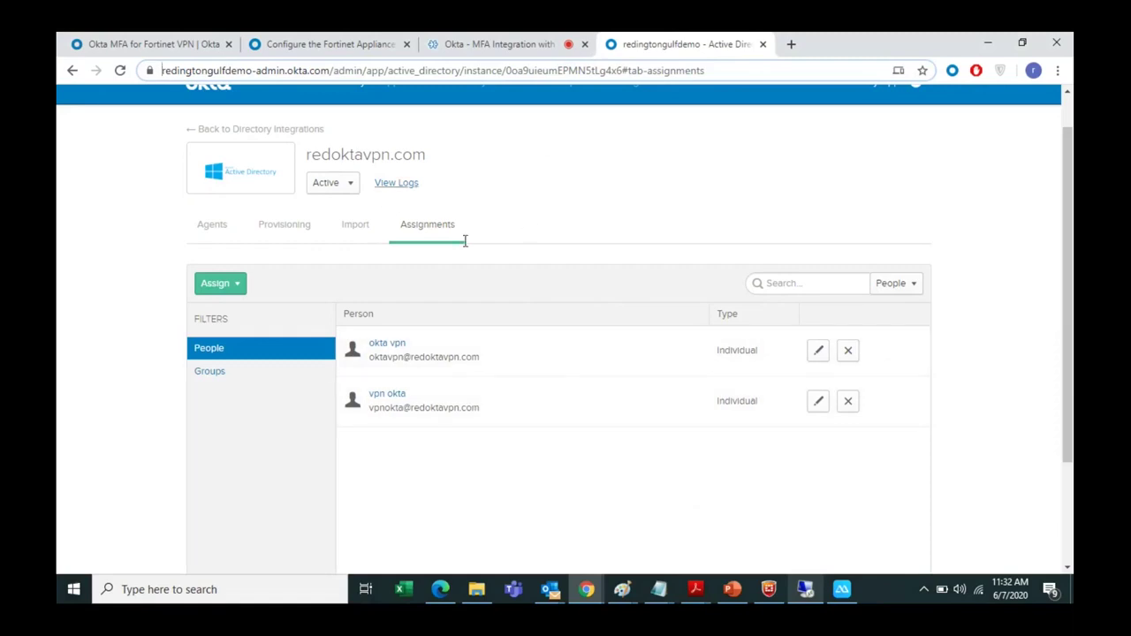
- Open the FortiGate management login by changing the VPN address to port 5555
left_click(790, 44)
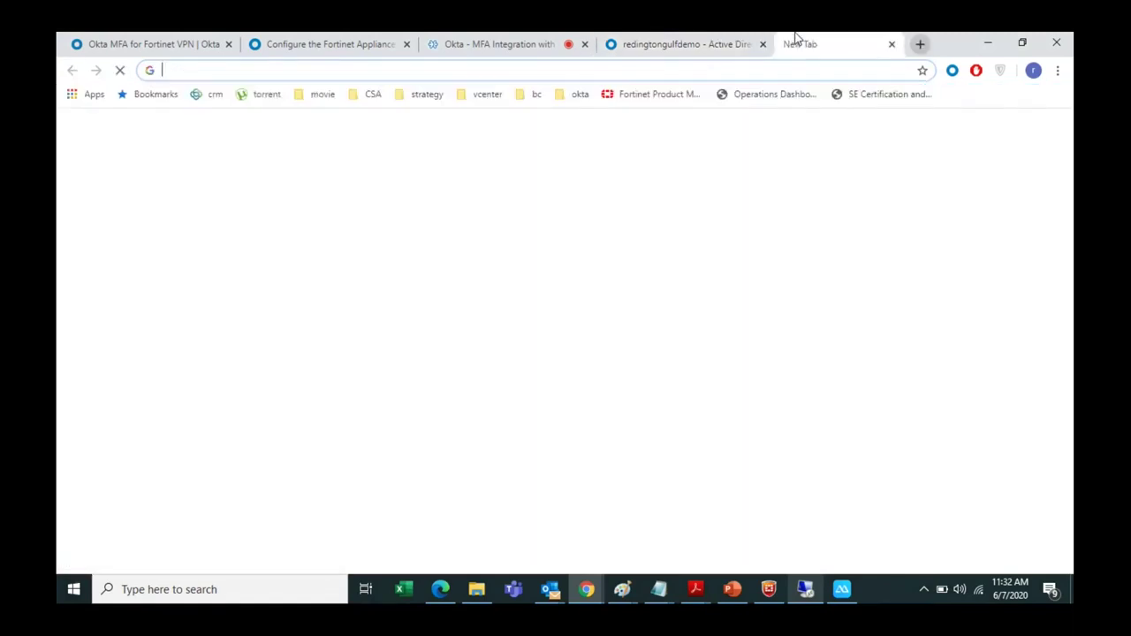
type("re")
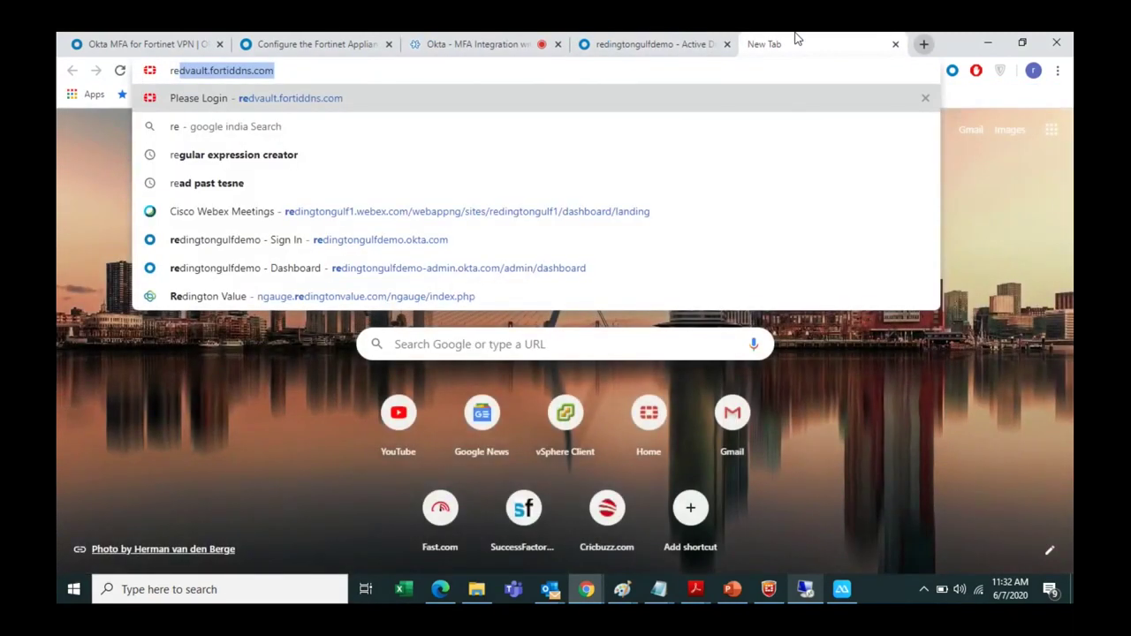
key("Return")
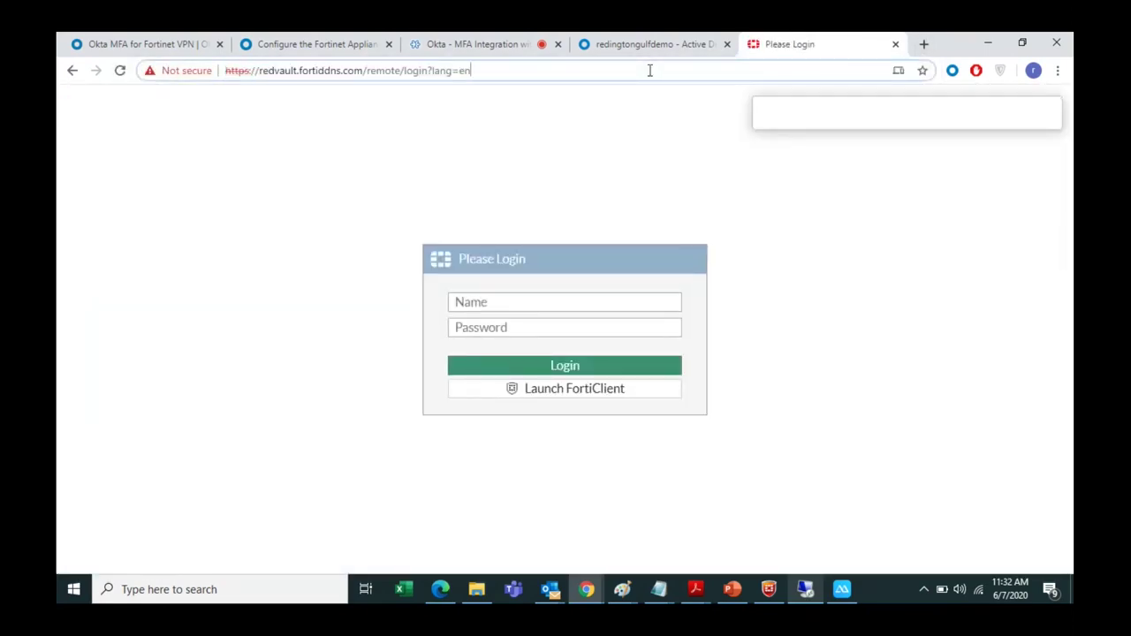
left_click_drag(365, 71, 679, 62)
key("BackSpace")
type(":")
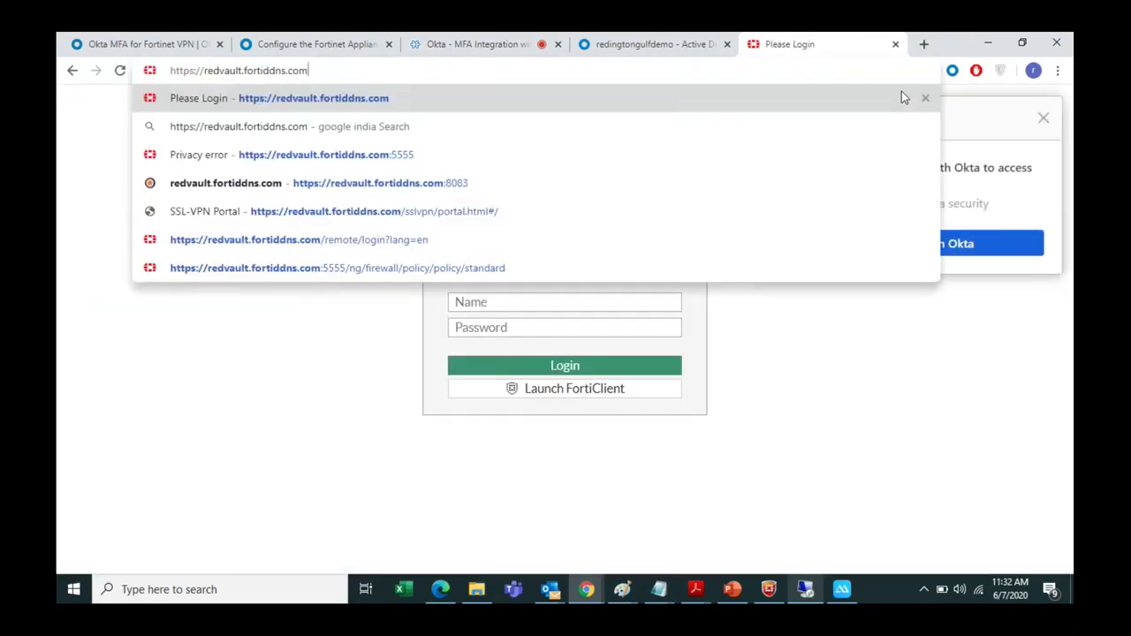
type("5555")
key("Return")
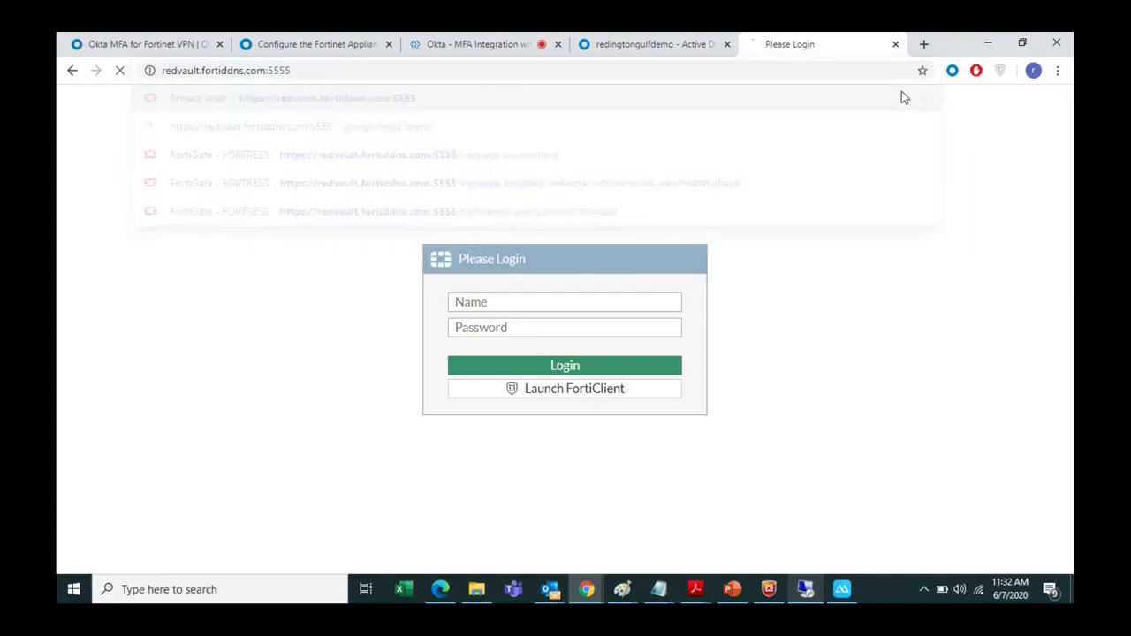
- Sign in as admin after a failed first attempt and postpone the file-system check
type("admin")
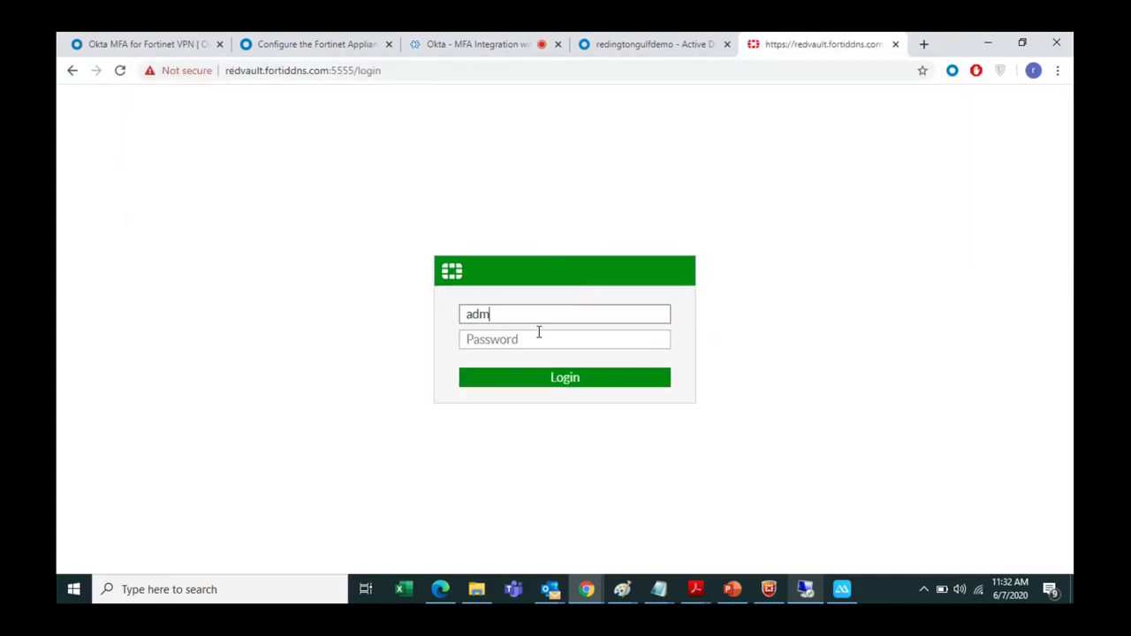
key("Tab")
type("a")
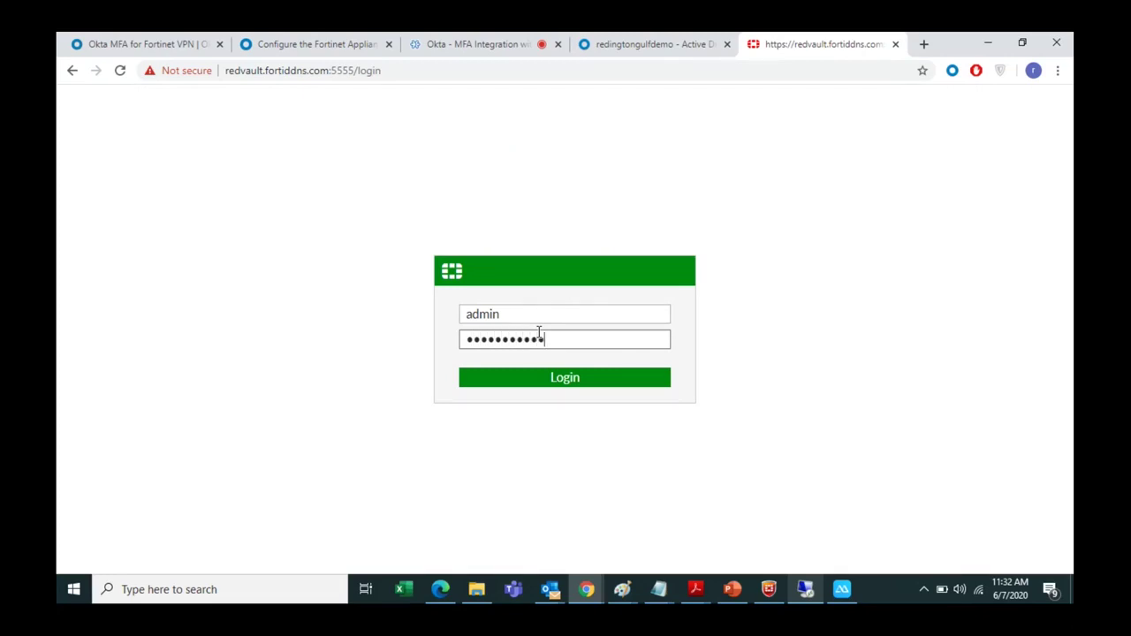
key("Return")
type("A")
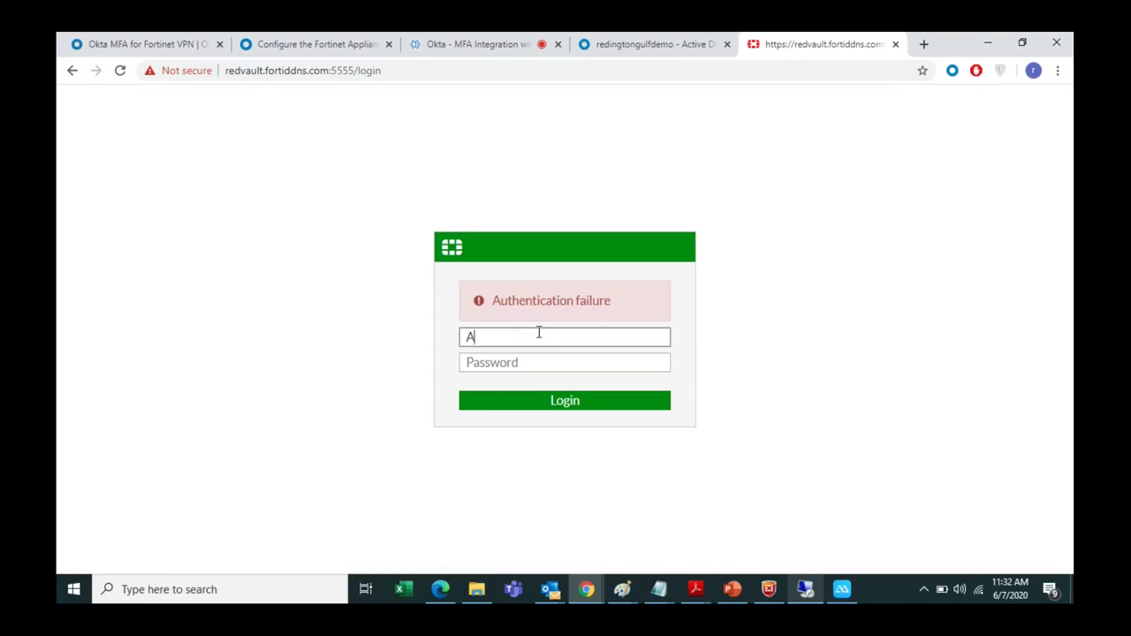
key("BackSpace")
type("admin")
key("Tab")
type("a")
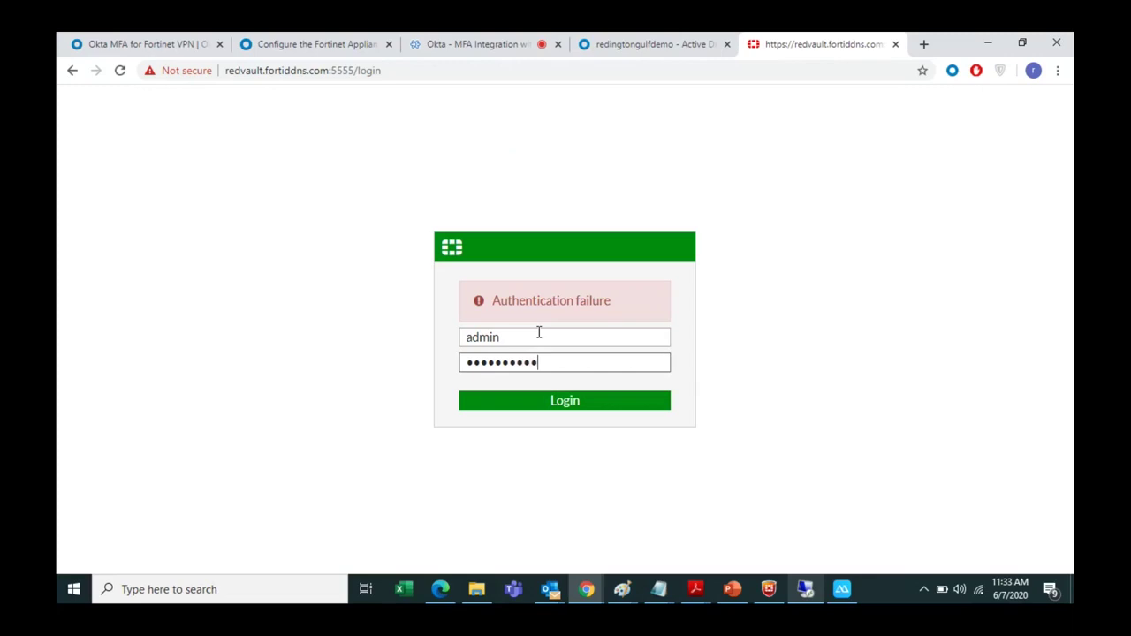
key("Return")
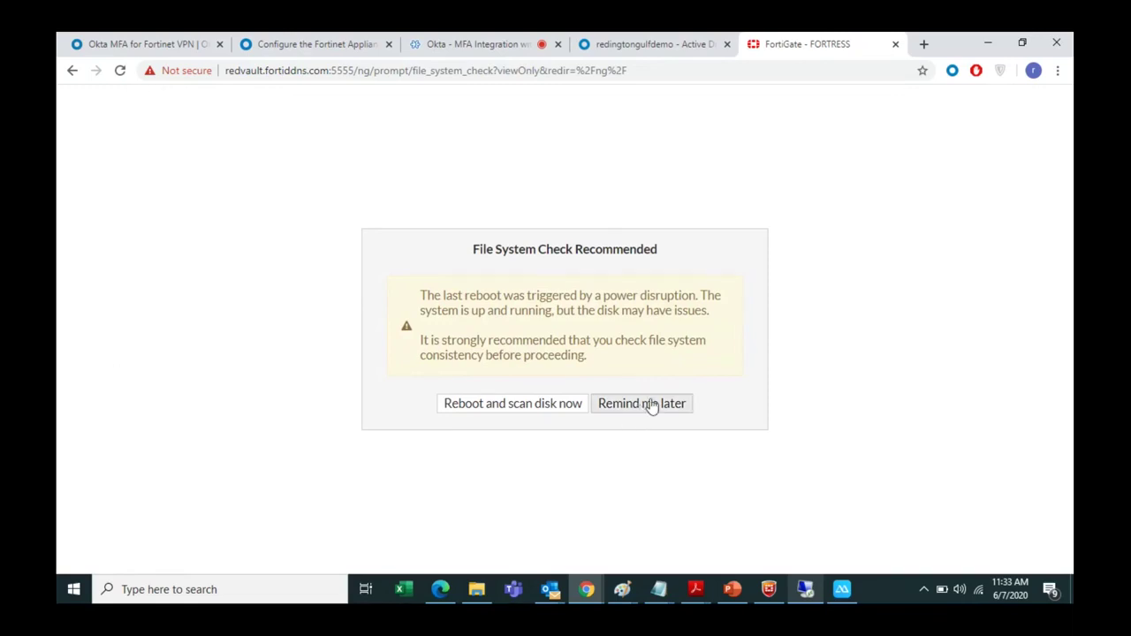
left_click(651, 404)
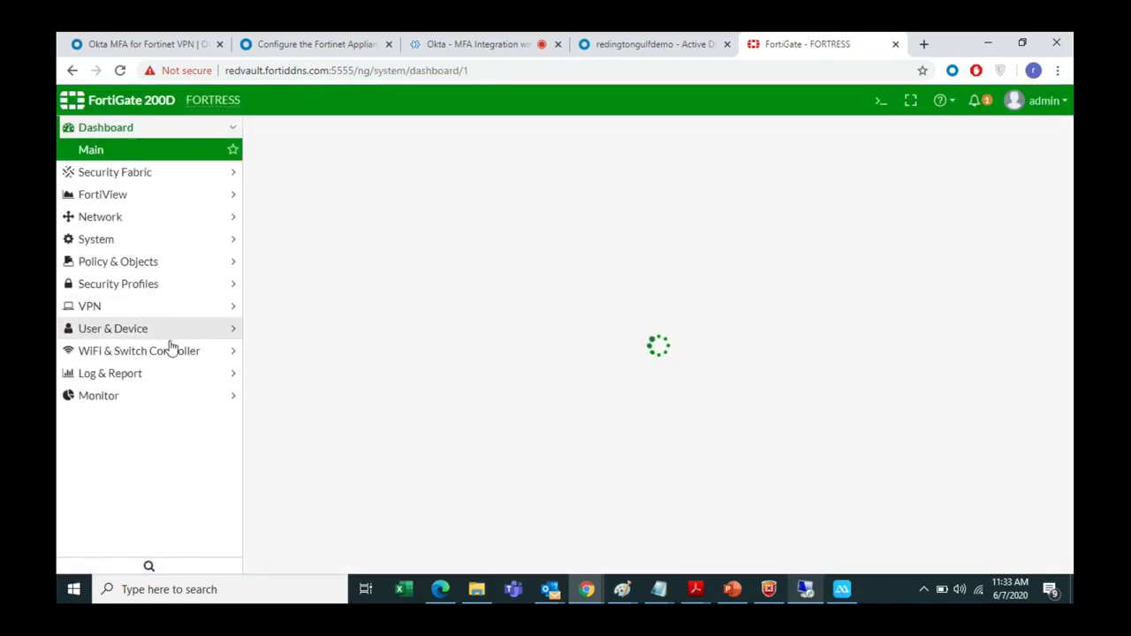
- Check the OKTA RADIUS server (172.22.20.113) settings and confirm a successful connection
left_click(207, 339)
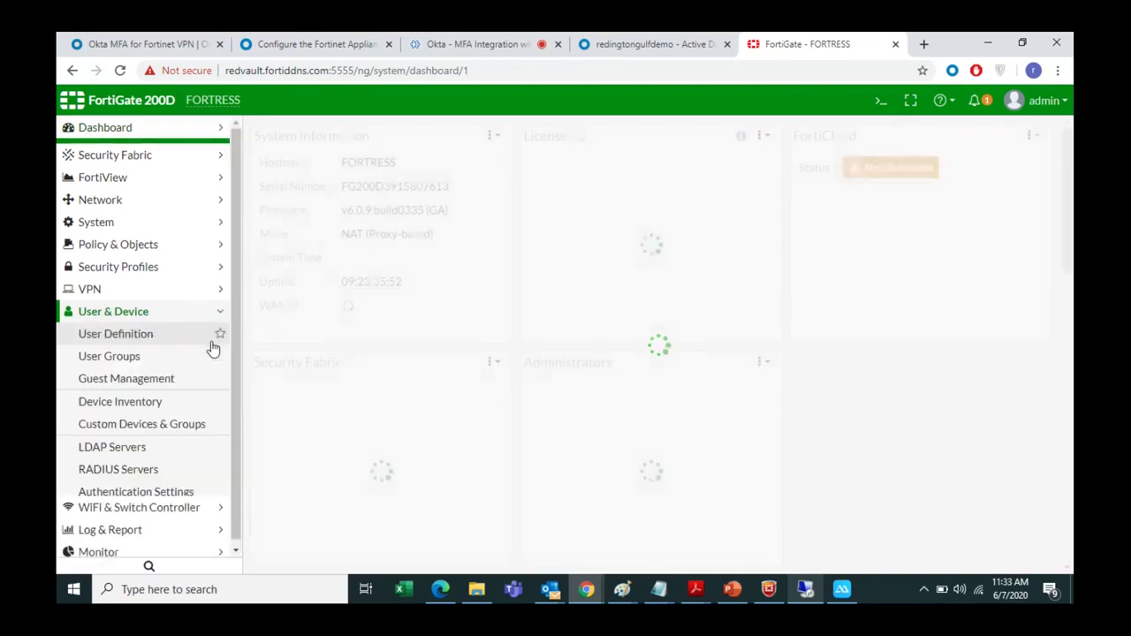
left_click(148, 465)
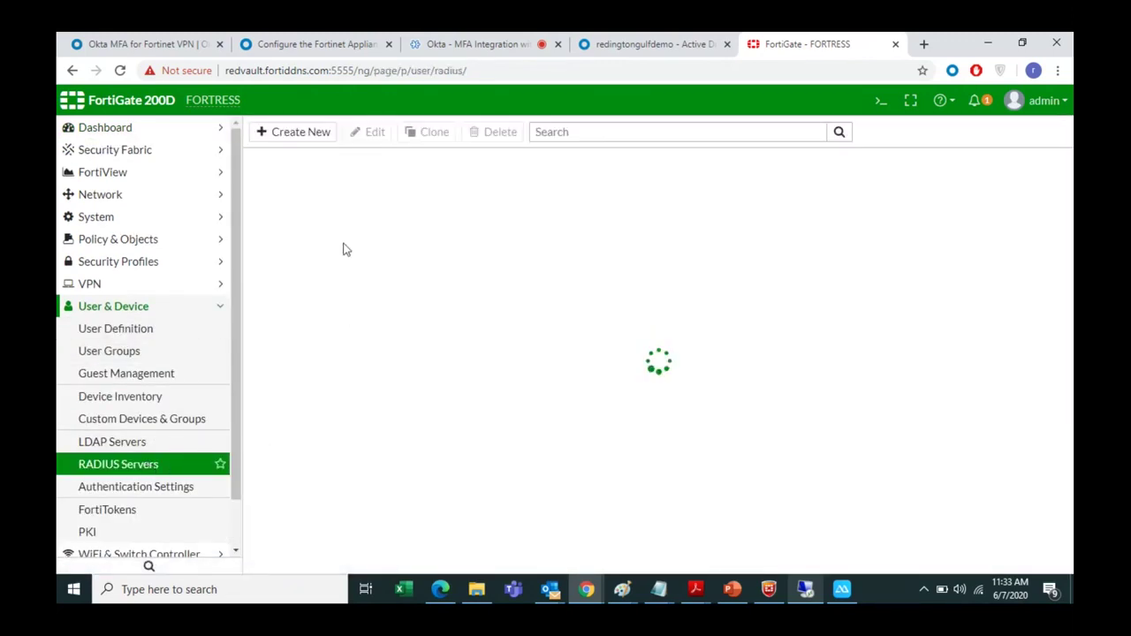
double_click(427, 190)
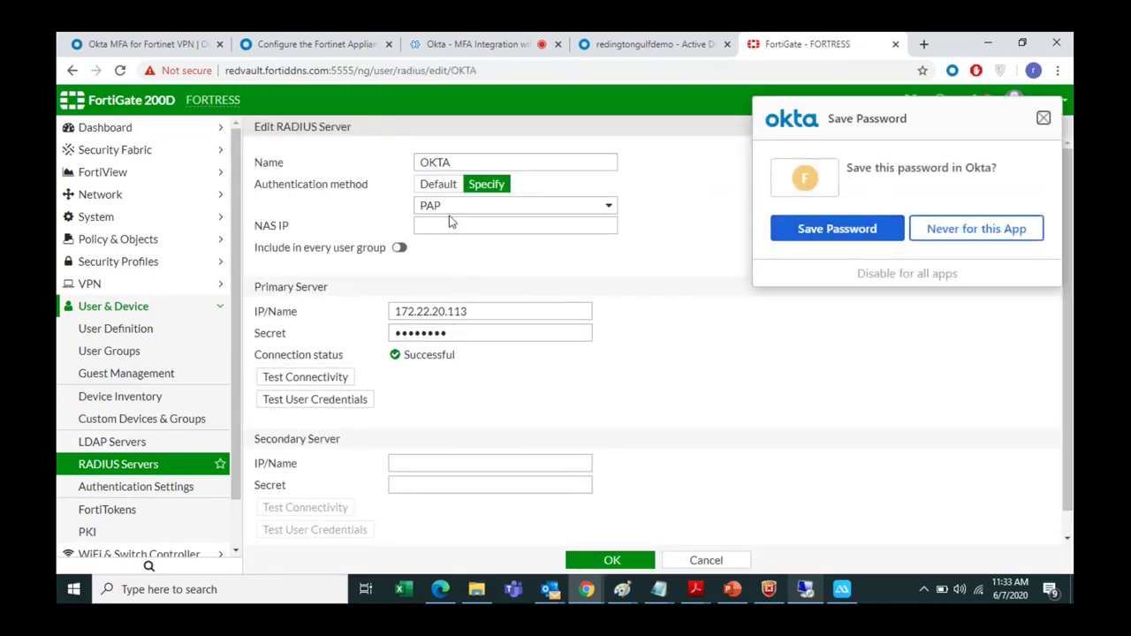
triple_click(492, 311)
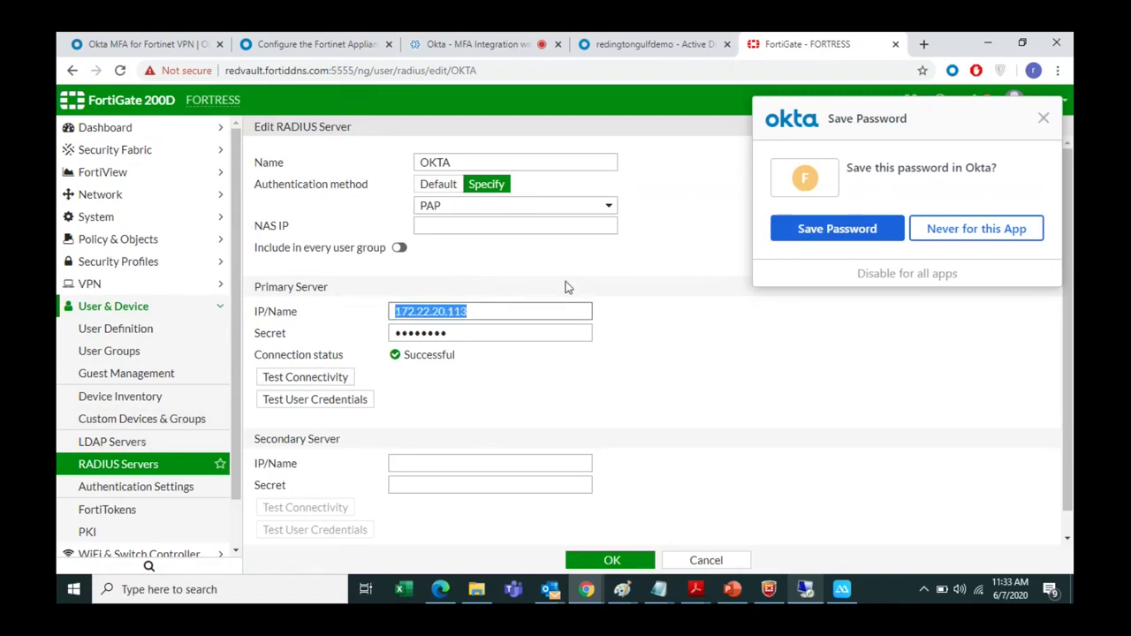
left_click(155, 447)
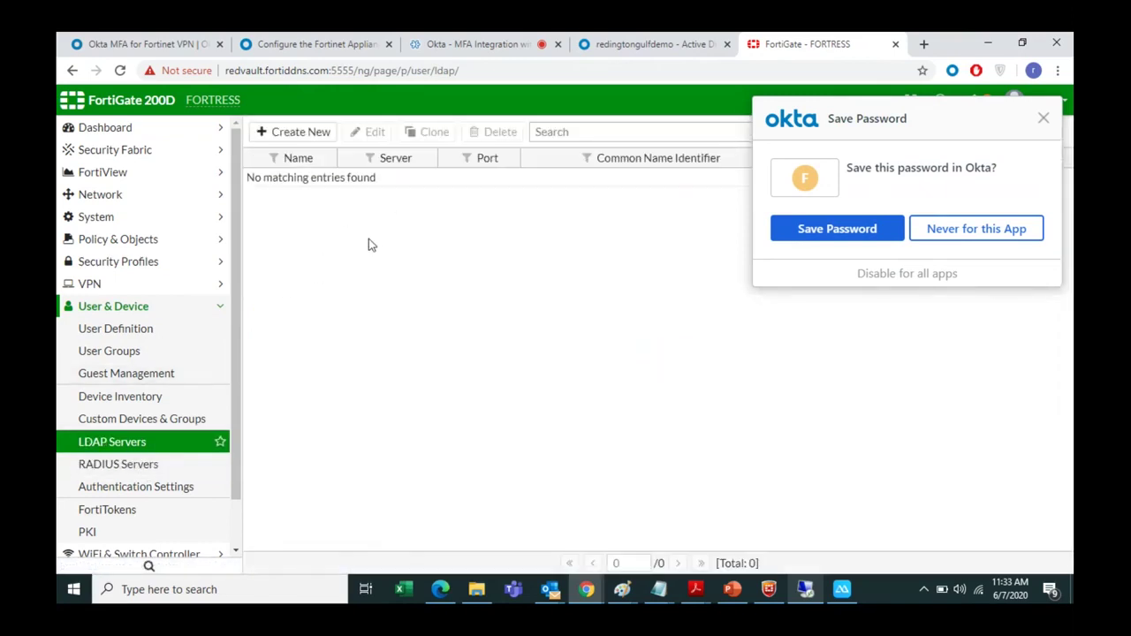
left_click(143, 464)
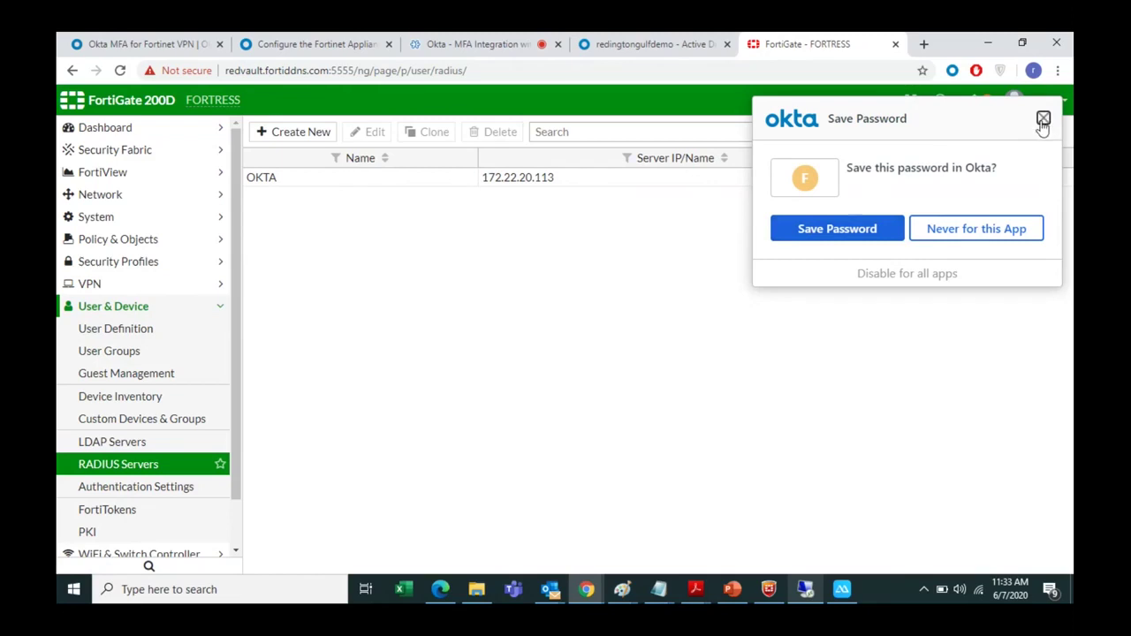
left_click(977, 233)
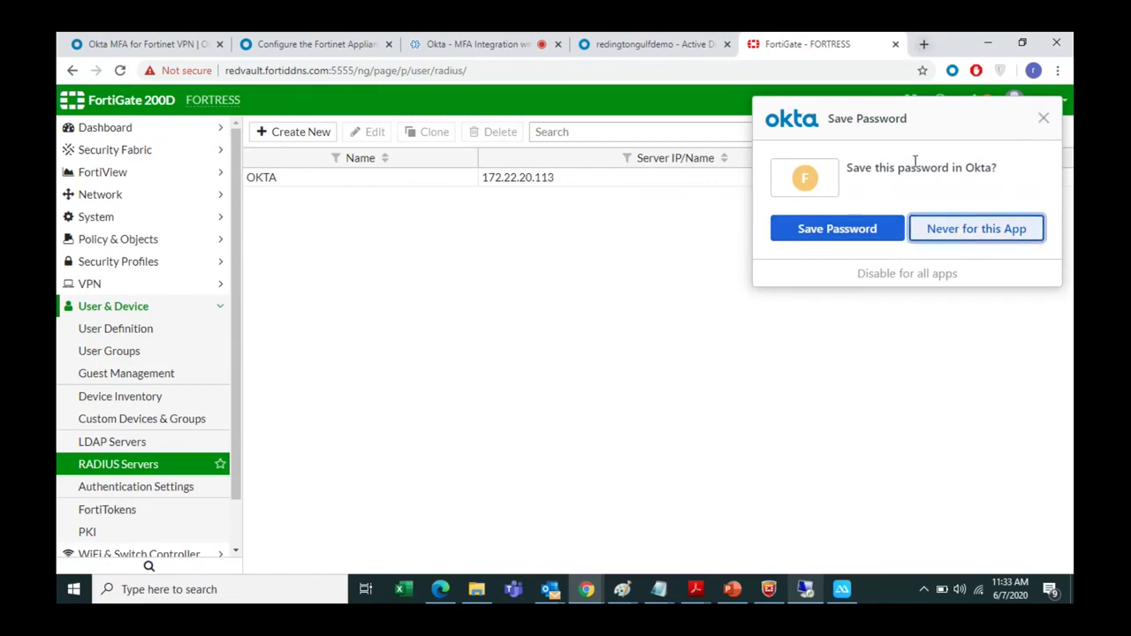
- Dismiss the Okta prompts, open the SSL VPN login page in a new tab, then go to the remote server
left_click(1043, 118)
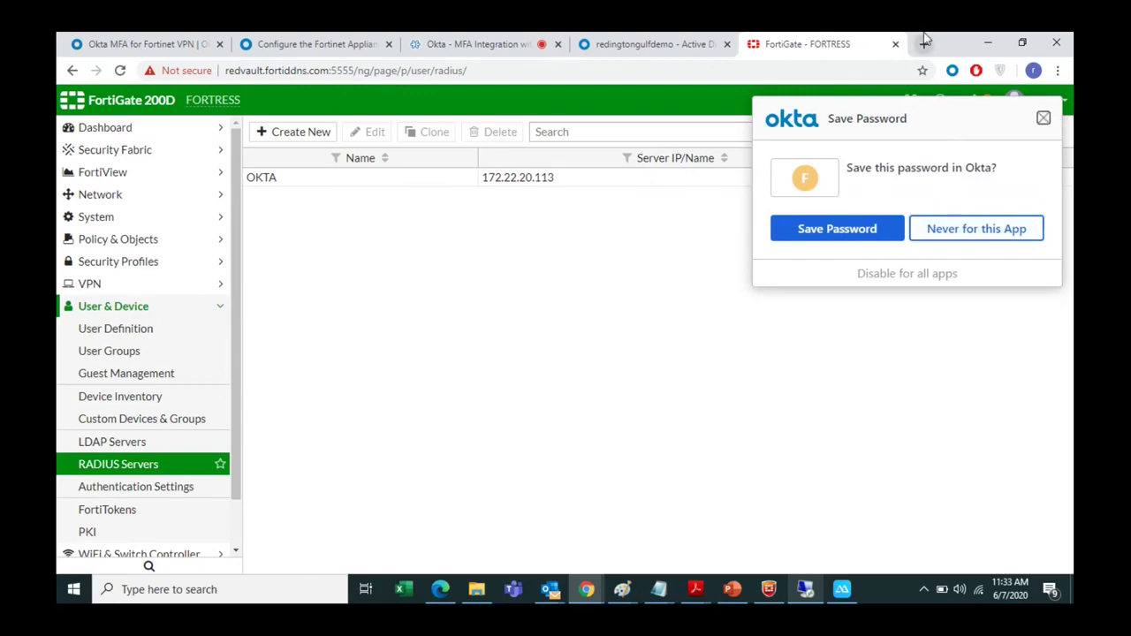
left_click(924, 40)
type("red")
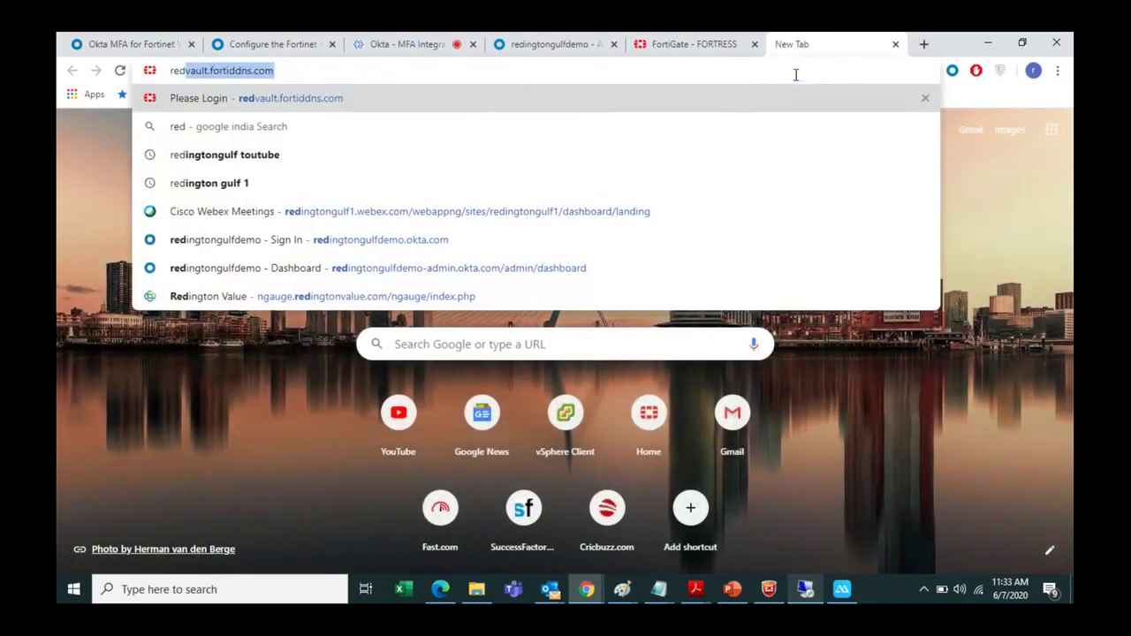
key("Return")
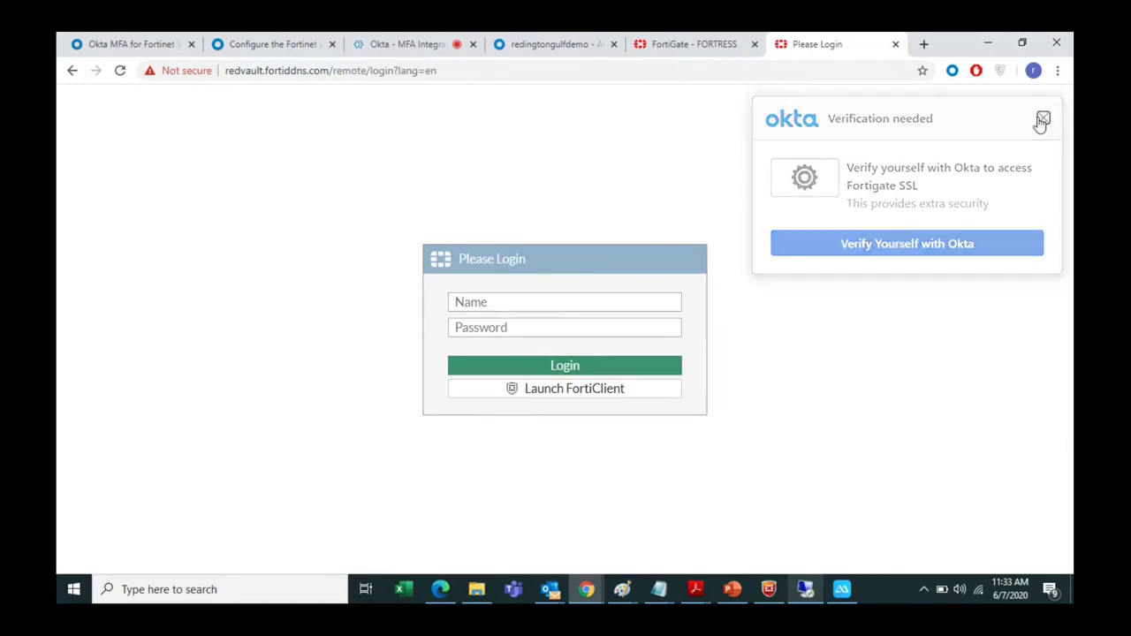
left_click(1042, 118)
left_click(804, 588)
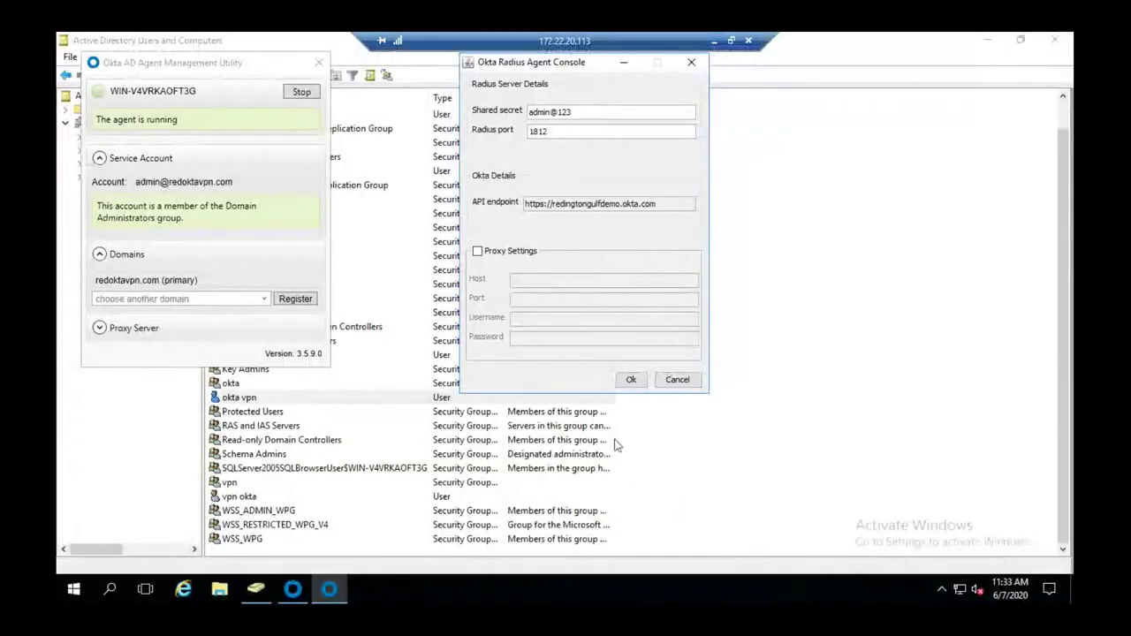
- Copy the vpn okta user's e-mail from its AD properties into the VPN login Name field
left_click(677, 379)
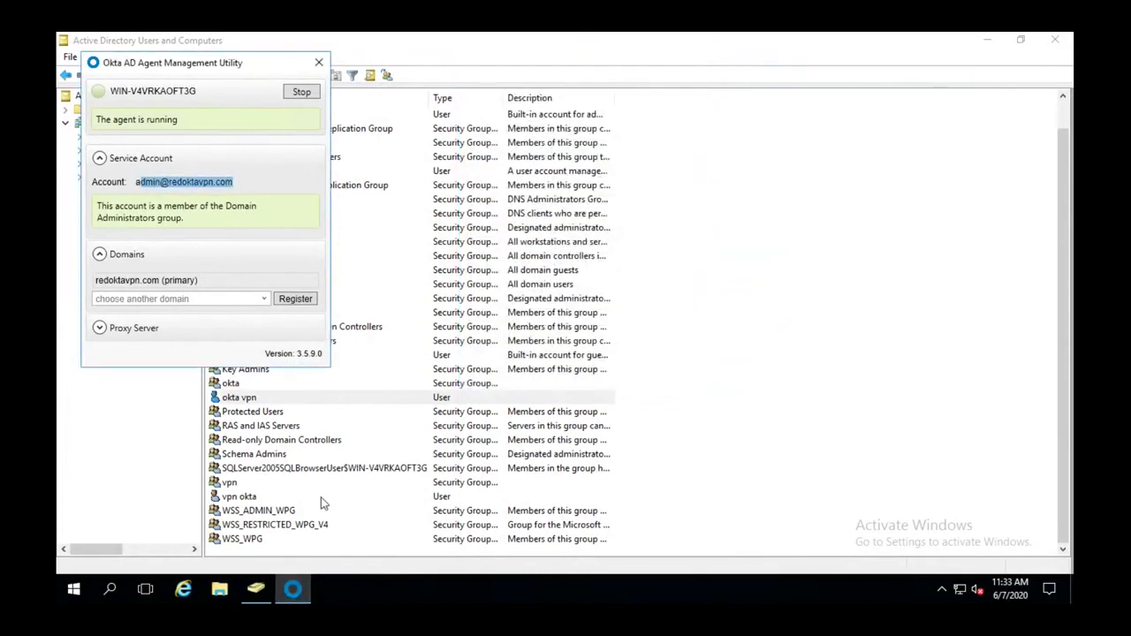
left_click(272, 501)
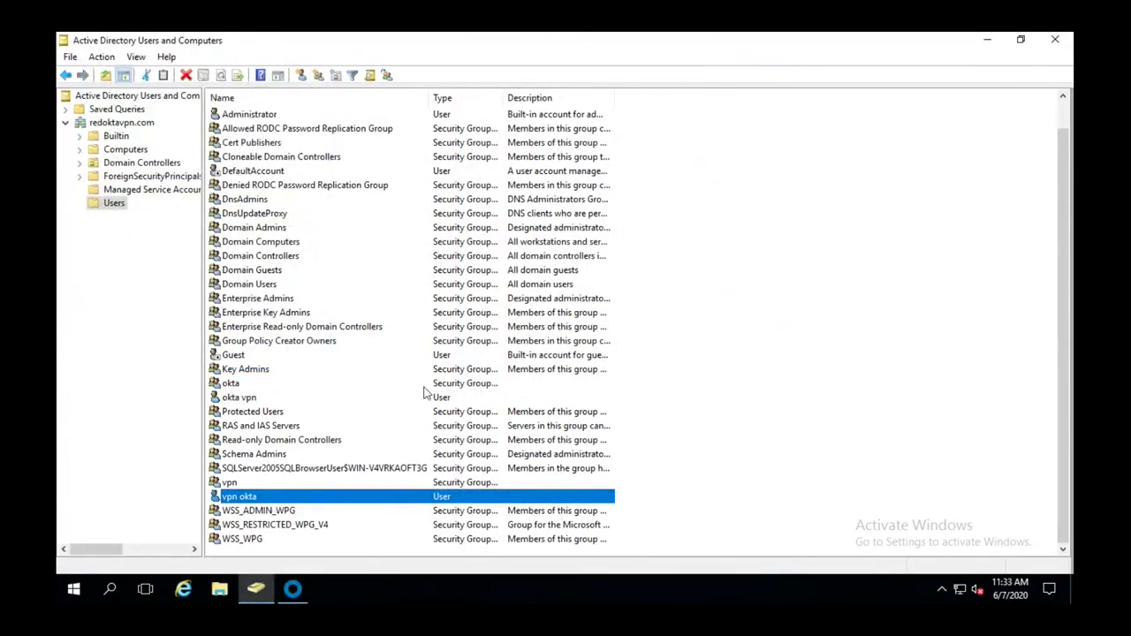
double_click(335, 500)
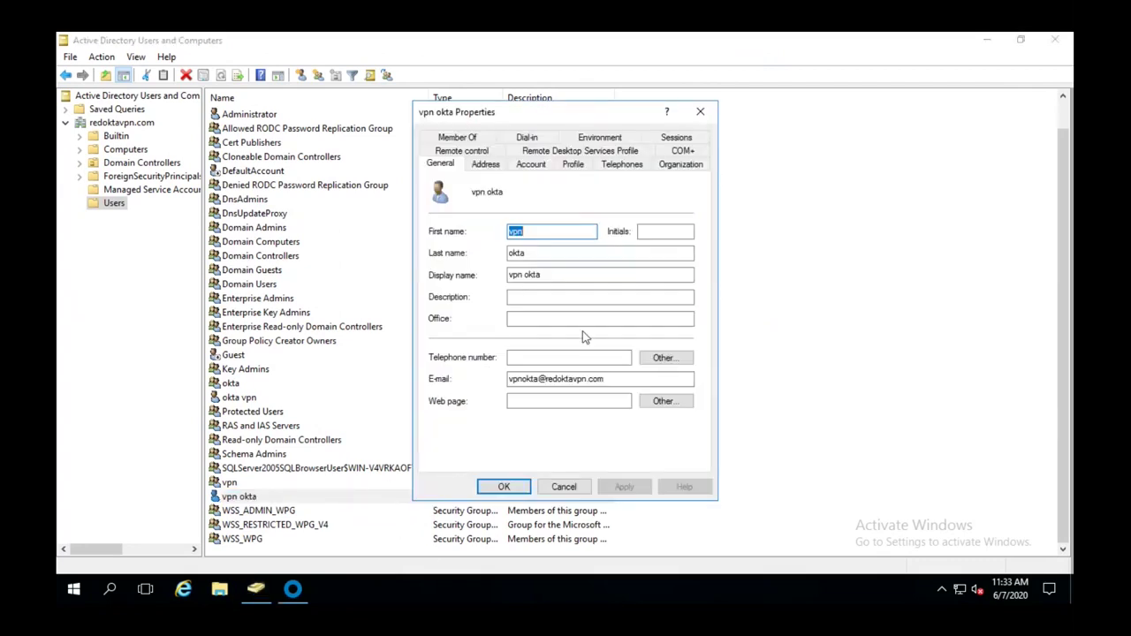
double_click(556, 378)
key("ctrl+c")
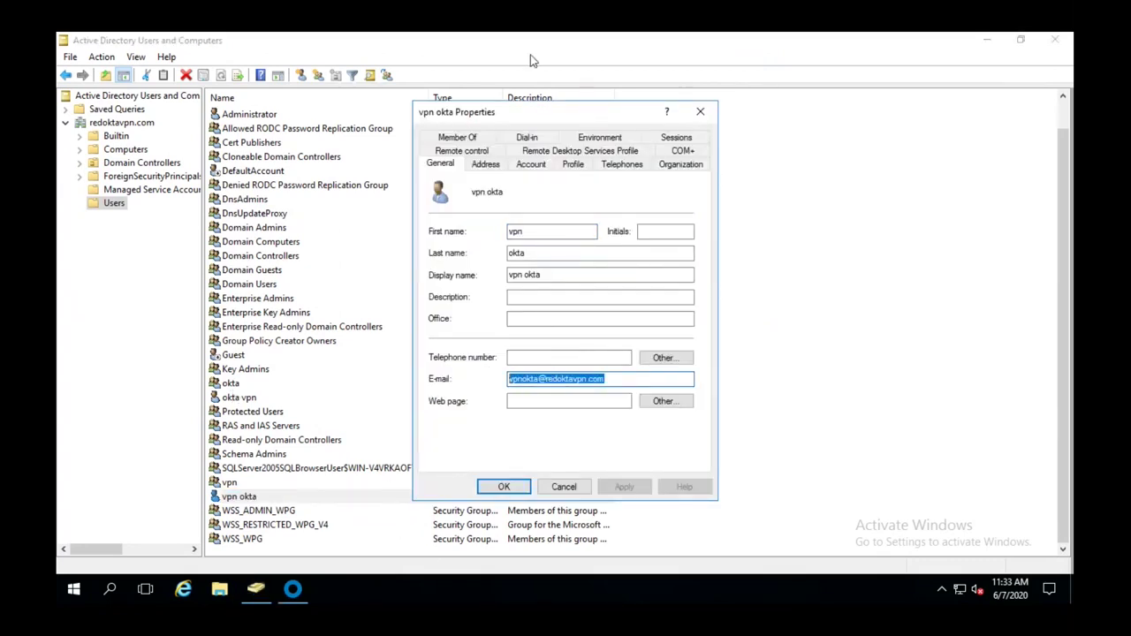
left_click(717, 39)
left_click(565, 303)
key("ctrl+v")
- Enter the test user's password and submit the web portal login, moving the phone mirror aside
key("Tab")
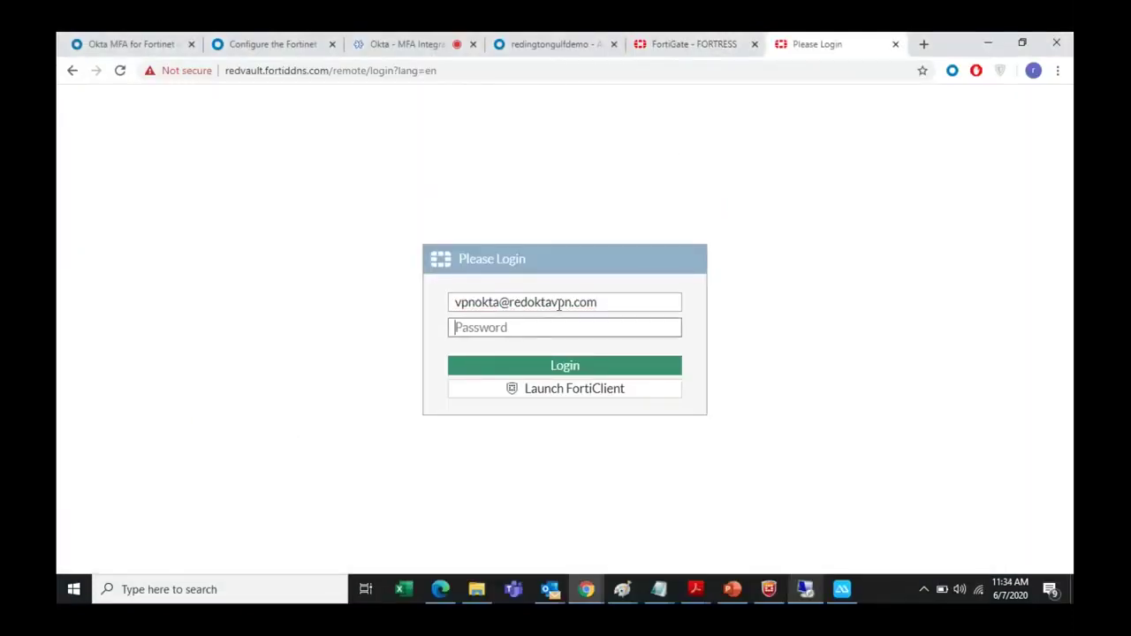
type("•••••")
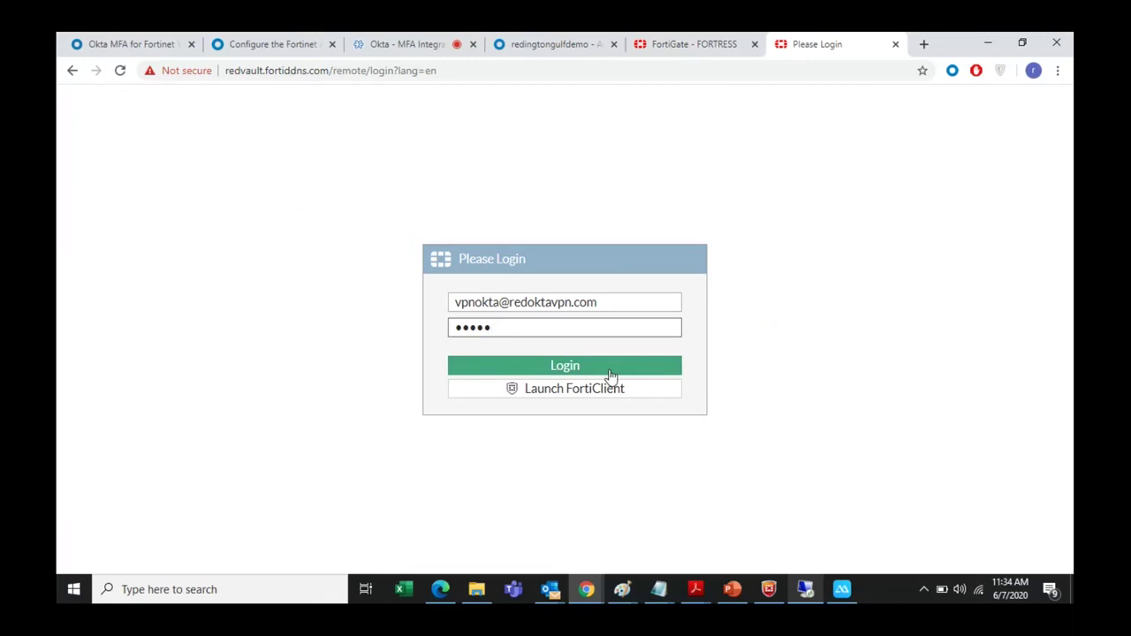
type("••••")
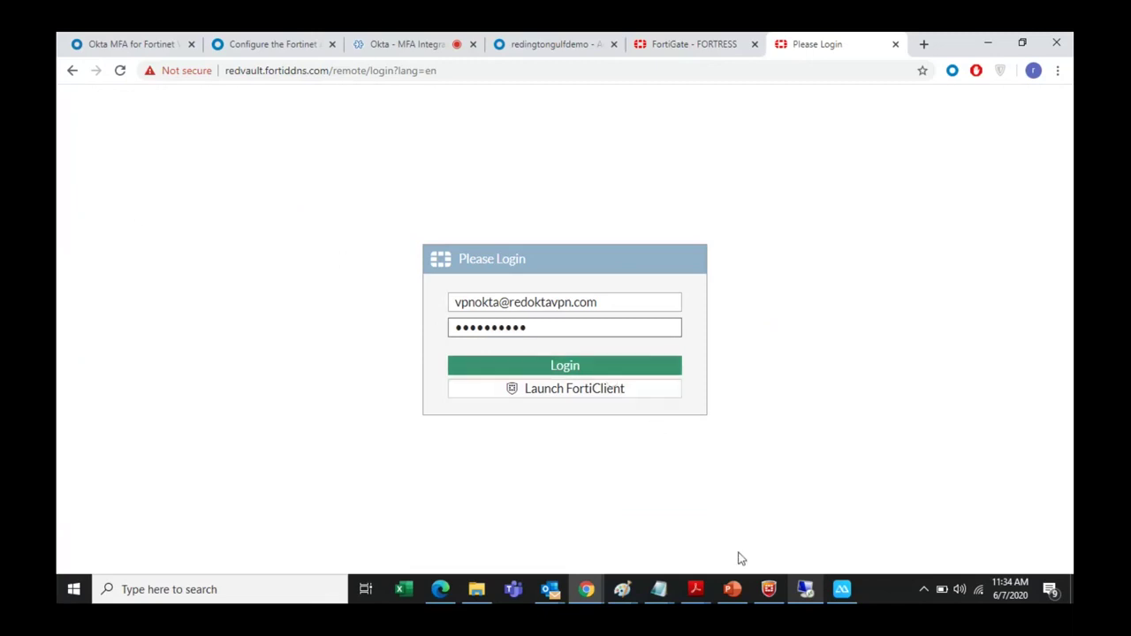
left_click(841, 588)
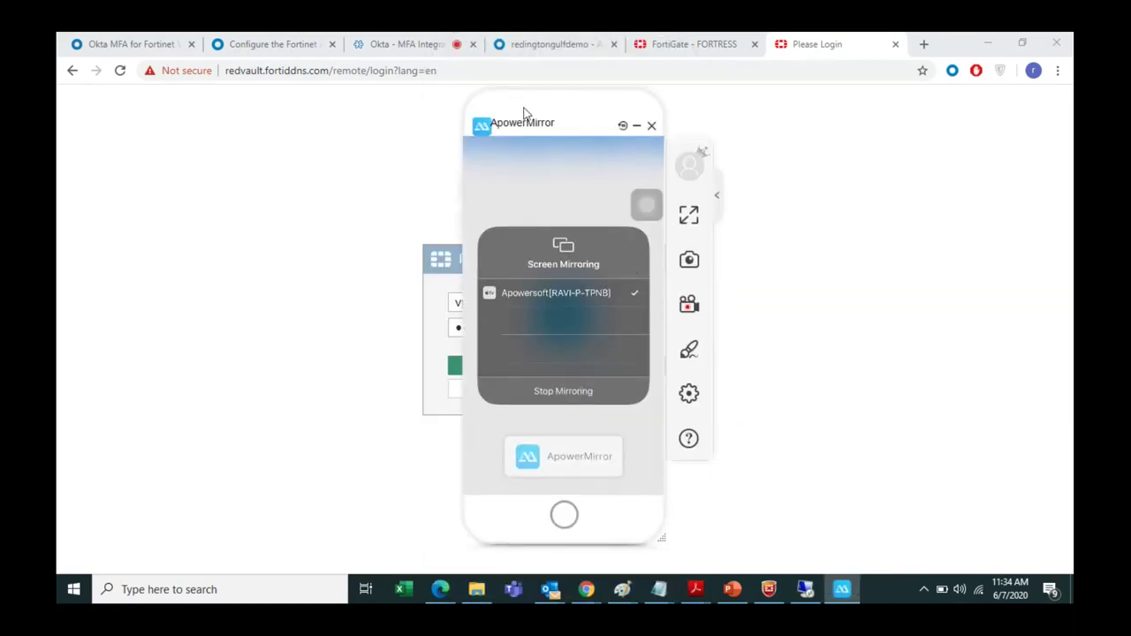
left_click_drag(524, 115, 870, 137)
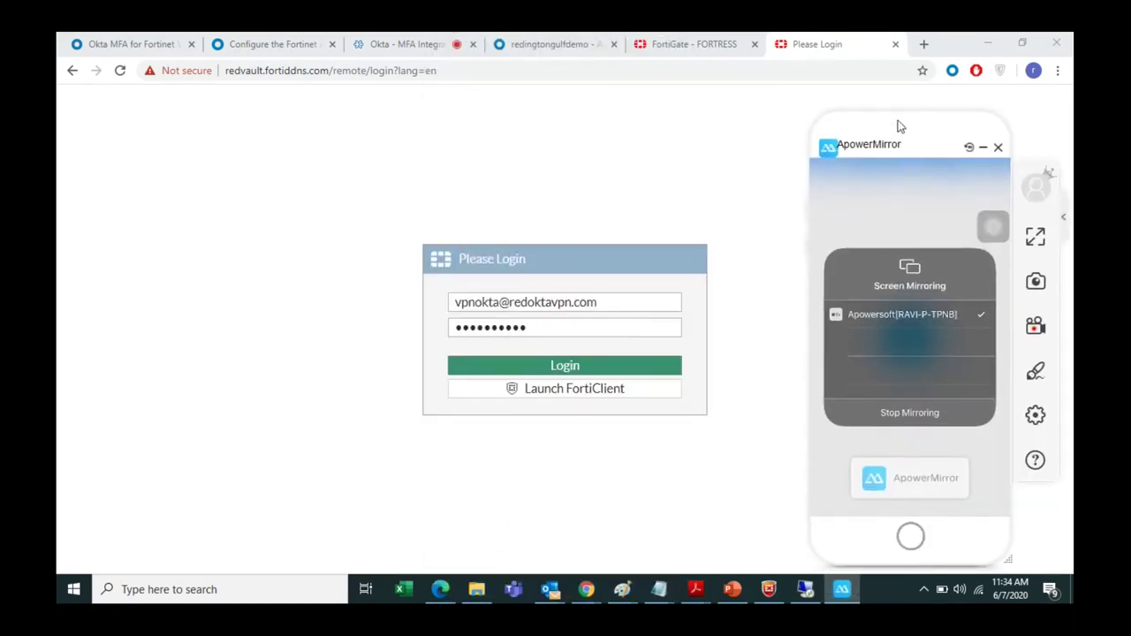
left_click(694, 212)
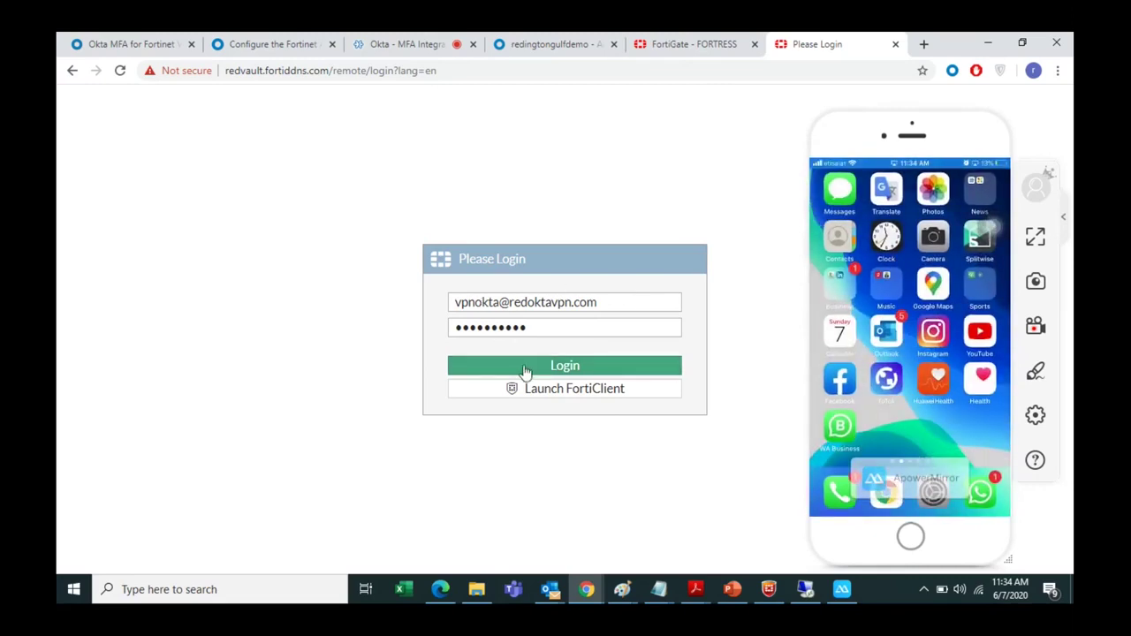
left_click(617, 373)
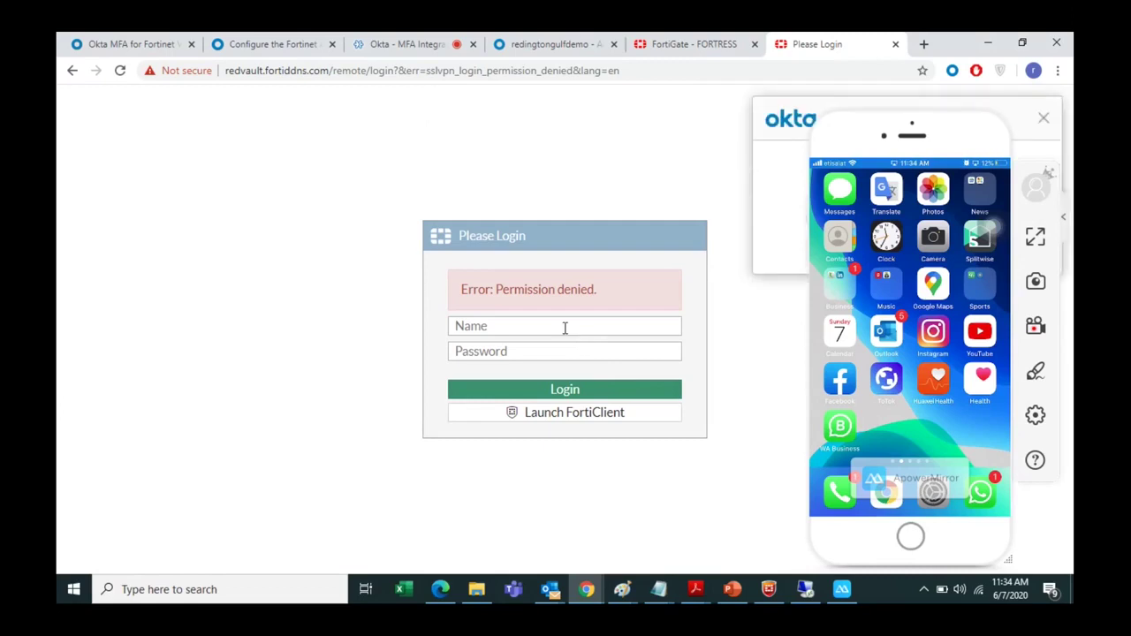
- Close the AD user's properties and retry the portal login with the pasted user name
left_click(804, 589)
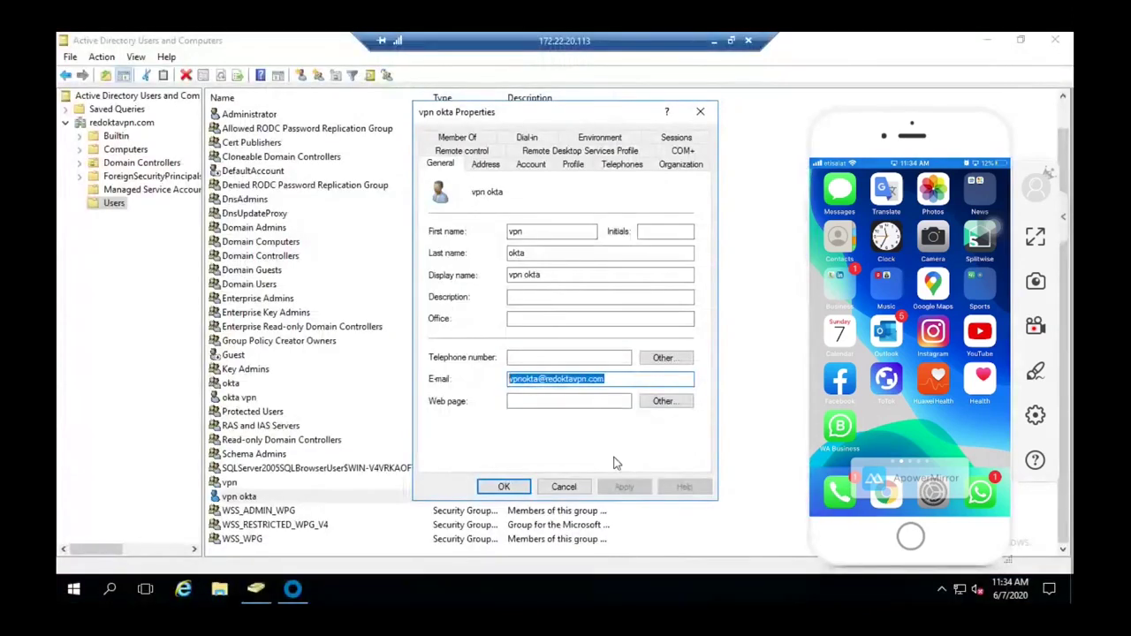
left_click(566, 489)
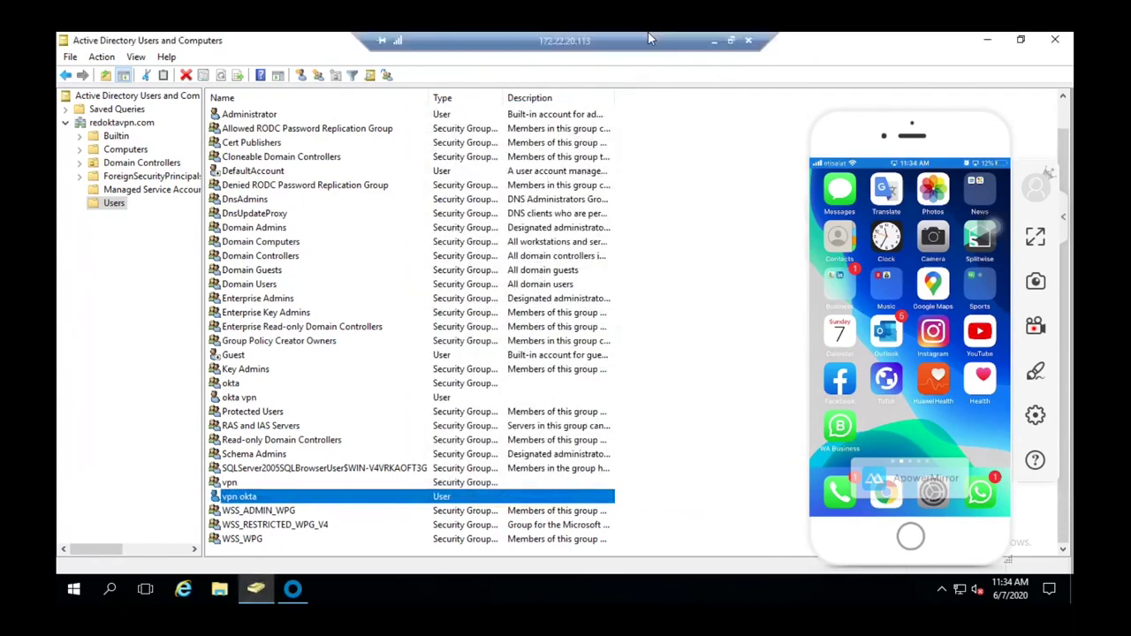
left_click(709, 42)
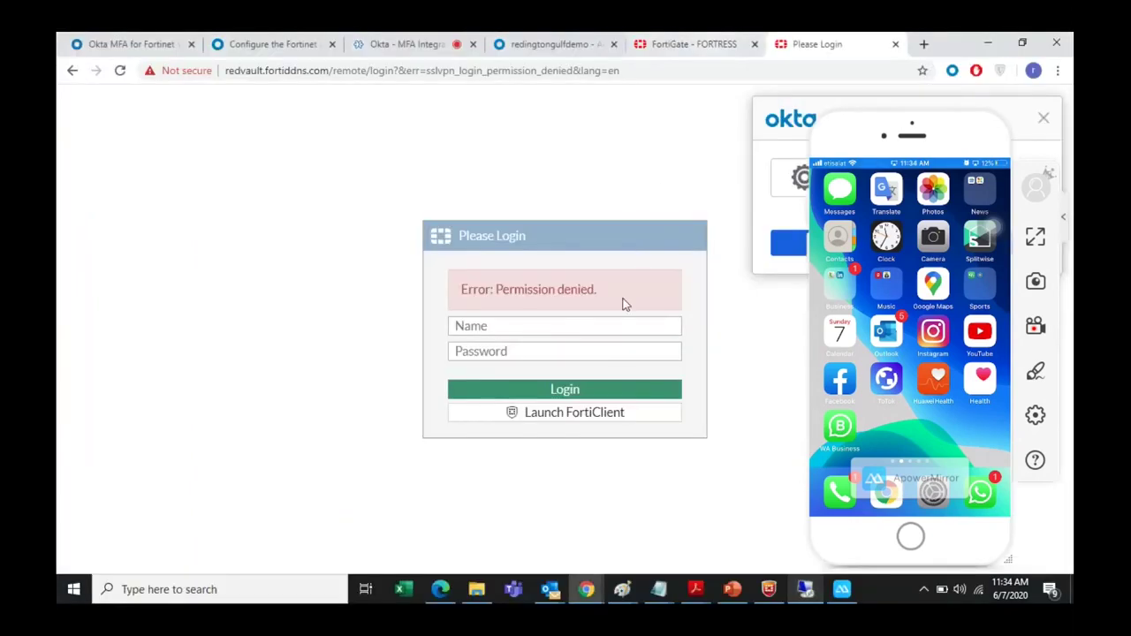
left_click(551, 326)
key("ctrl+v")
key("Tab")
type("••")
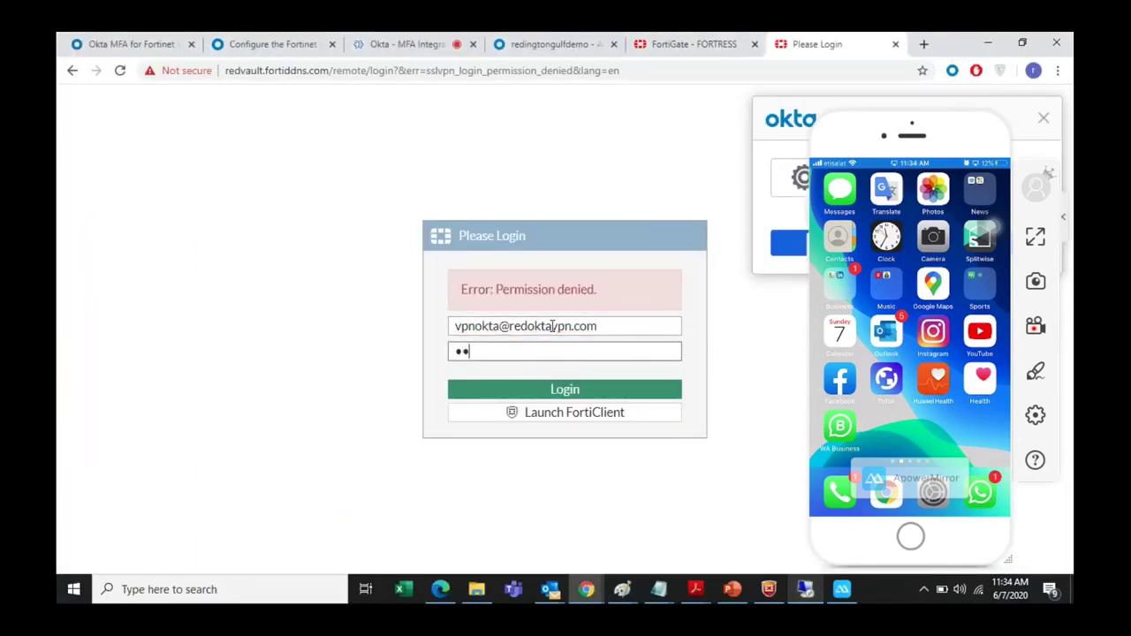
type("••••••••")
key("Return")
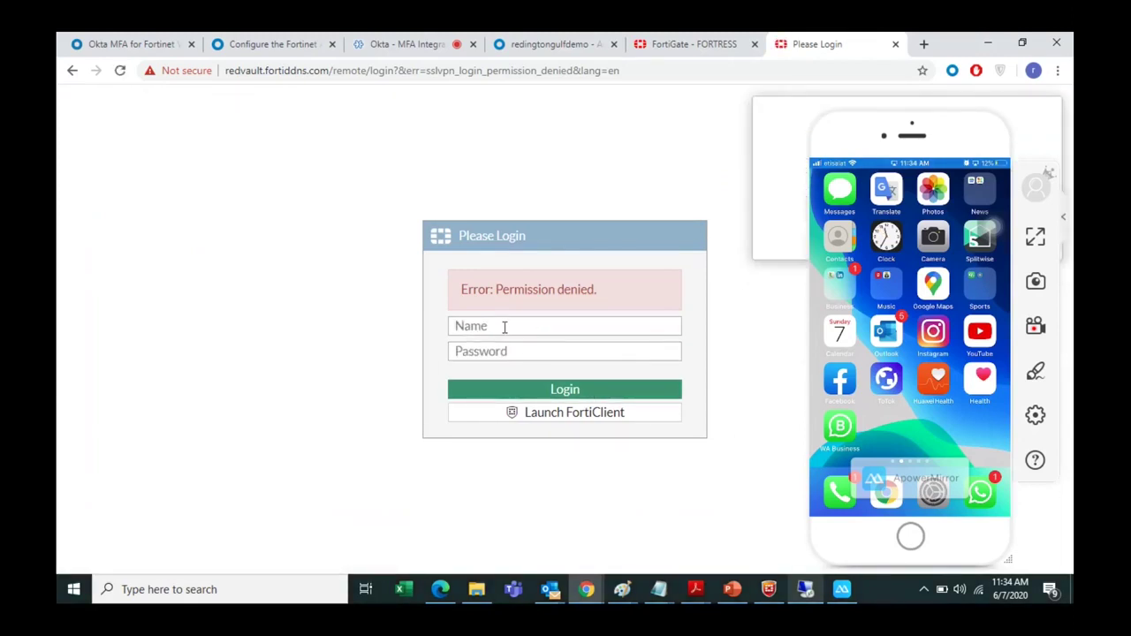
- Retry the portal login a third time, then bring up FortiClient VPN
left_click(504, 327)
key("ctrl+v")
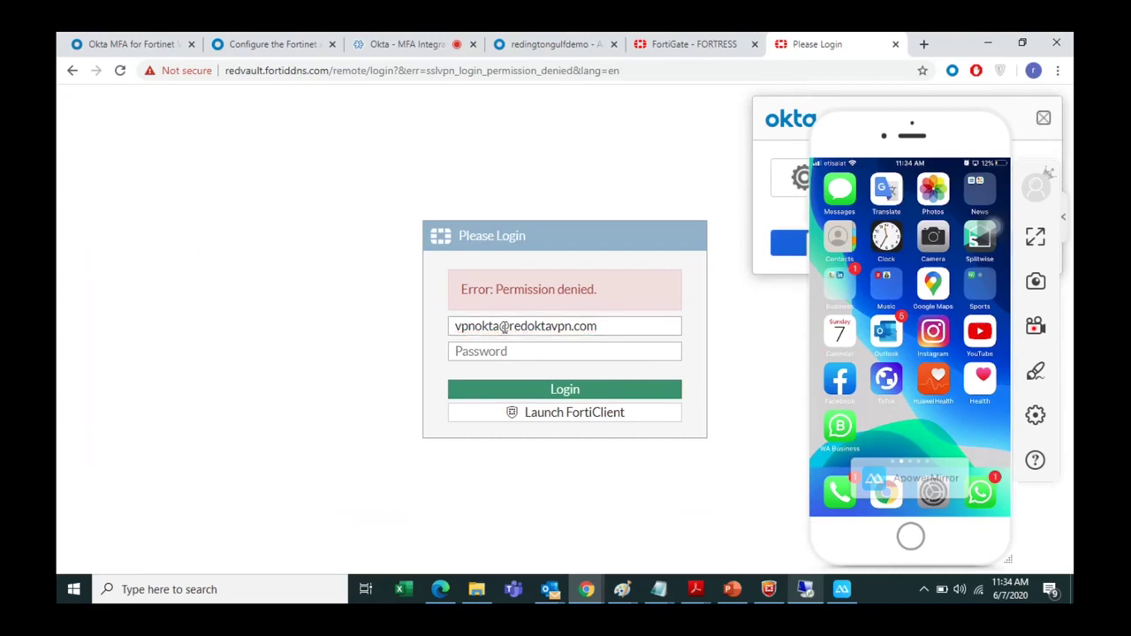
left_click(503, 351)
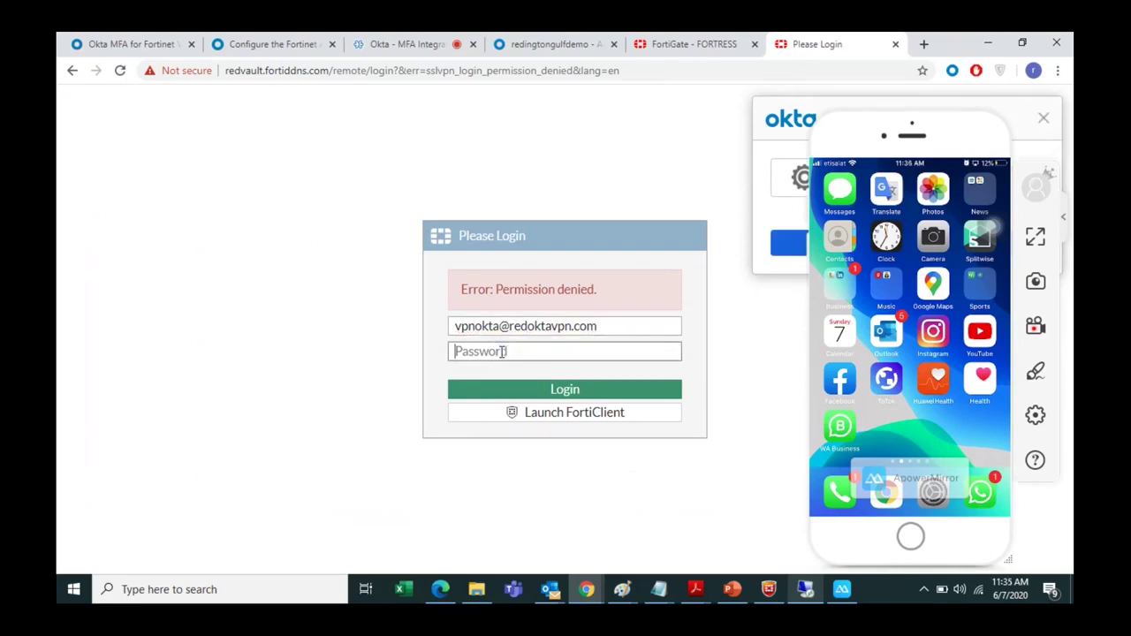
type("•••••••••")
left_click(562, 386)
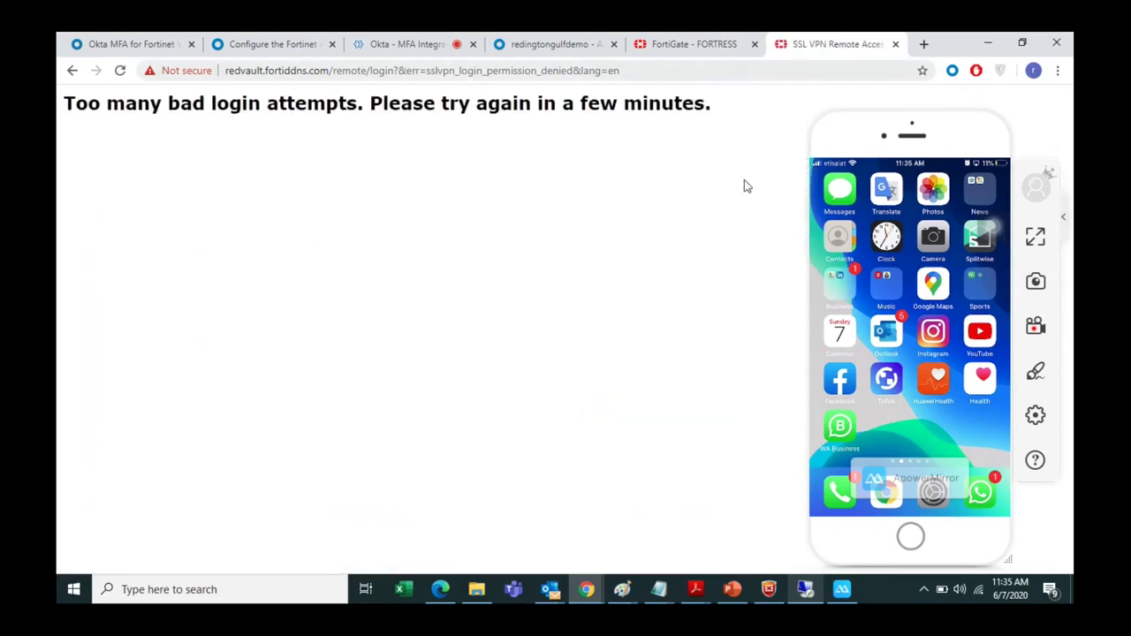
mouse_move(769, 589)
left_click(732, 566)
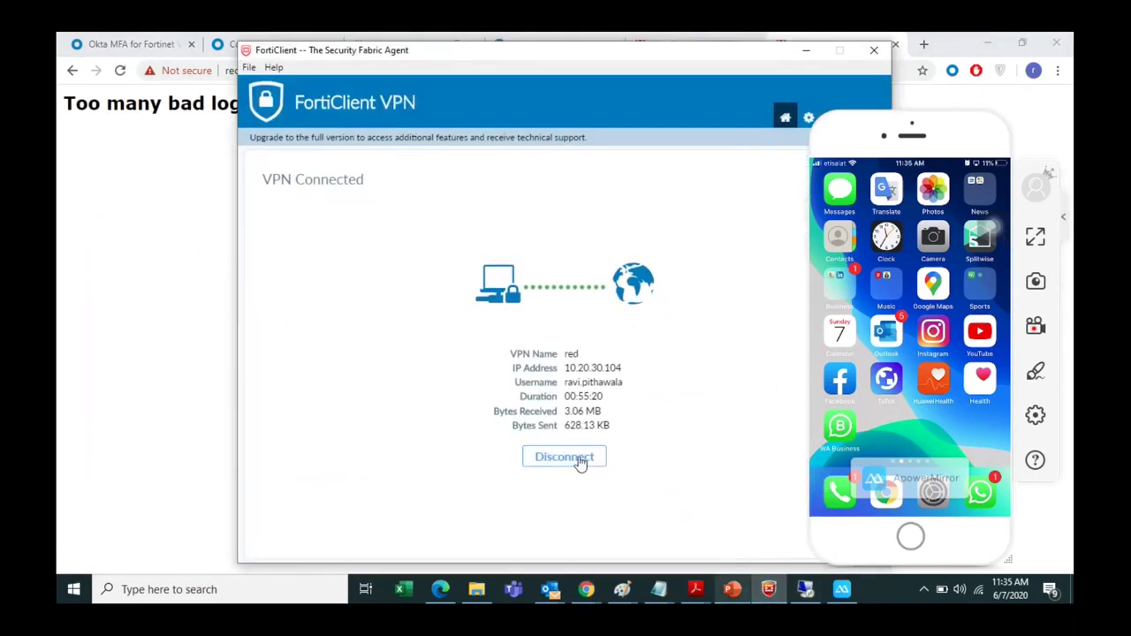
- Disconnect the current tunnel and connect as the Okta VPN user with its password
left_click(578, 459)
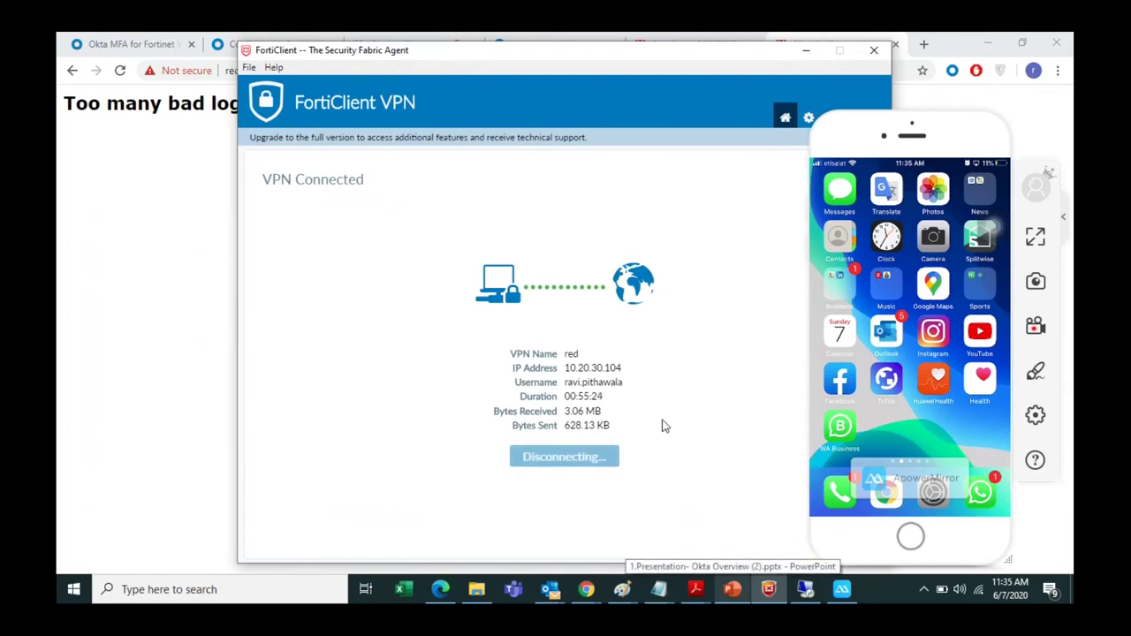
double_click(615, 409)
key("BackSpace")
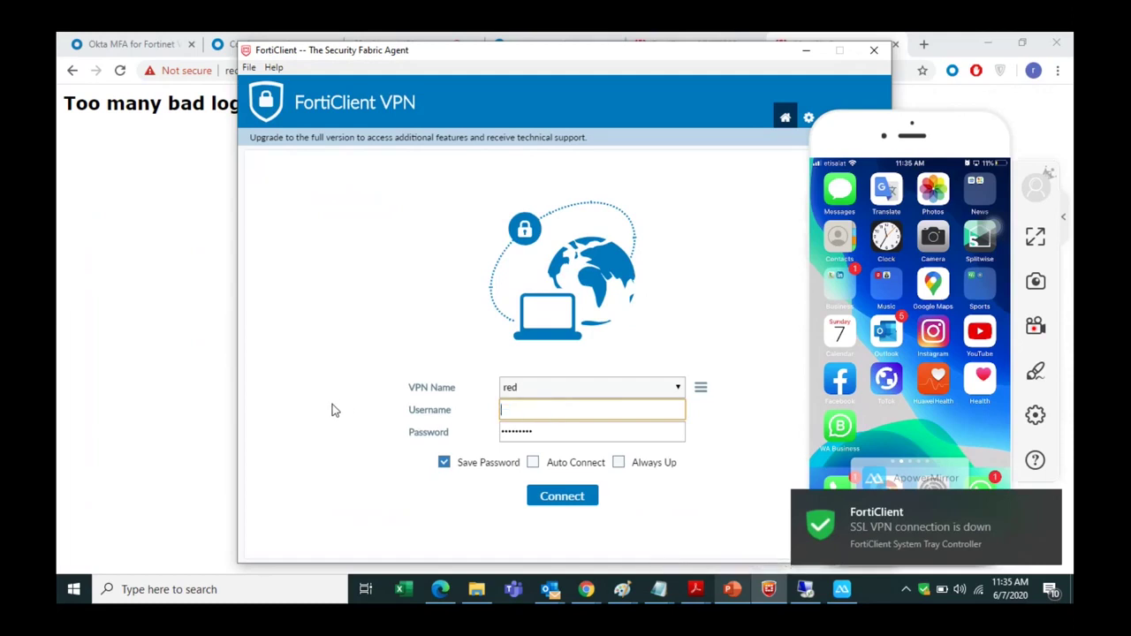
key("ctrl+v")
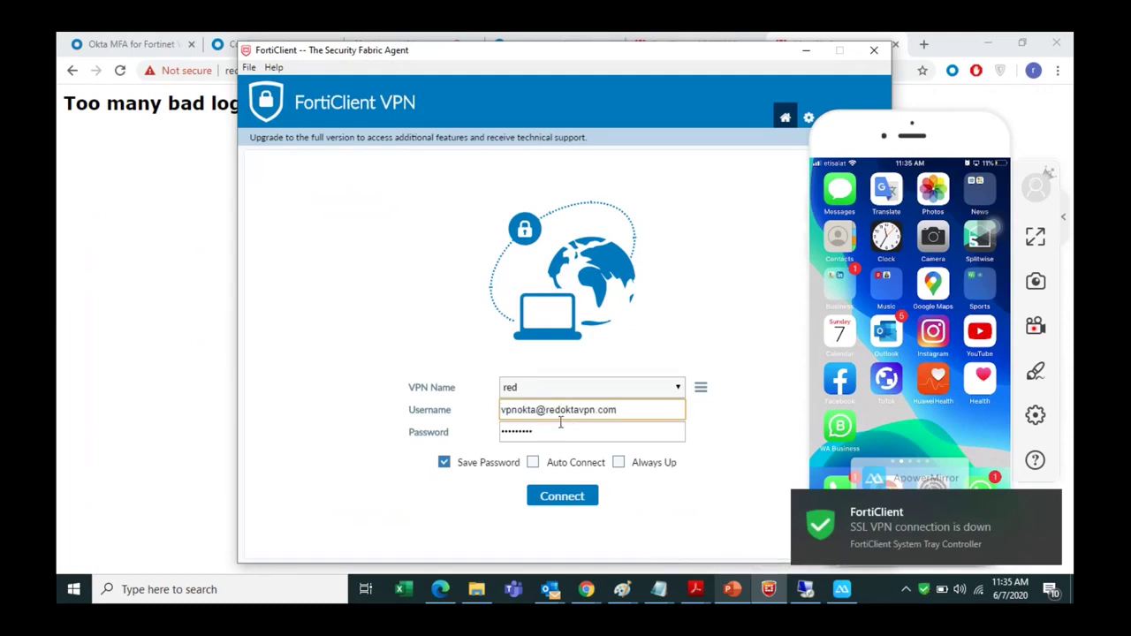
left_click(519, 409)
key("BackSpace")
key("BackSpace")
key("BackSpace")
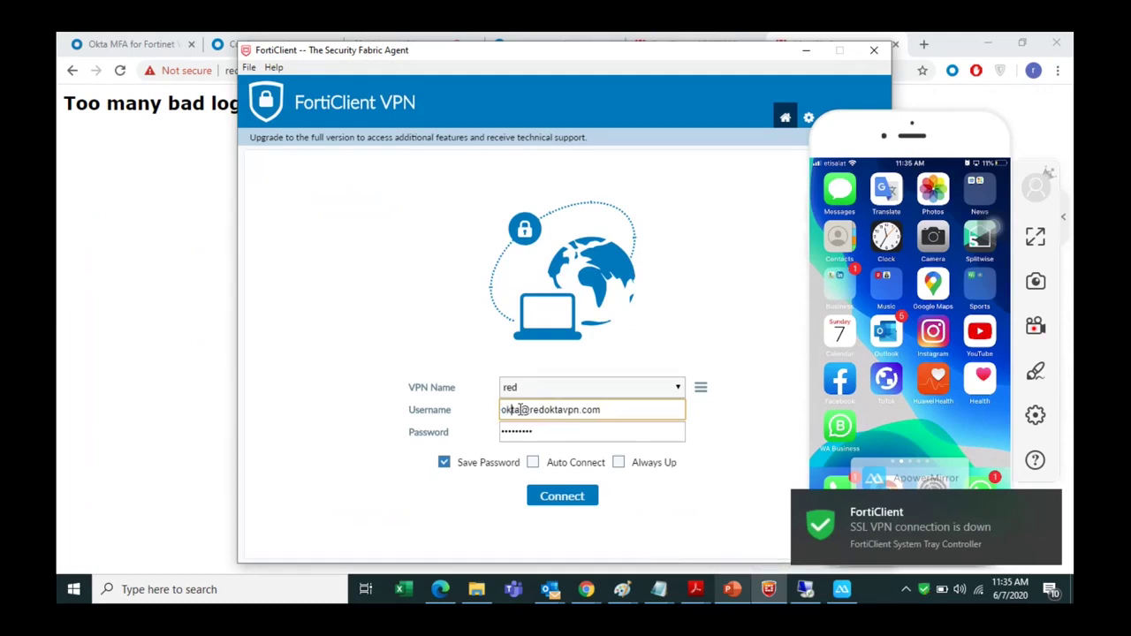
type("vpn")
key("Tab")
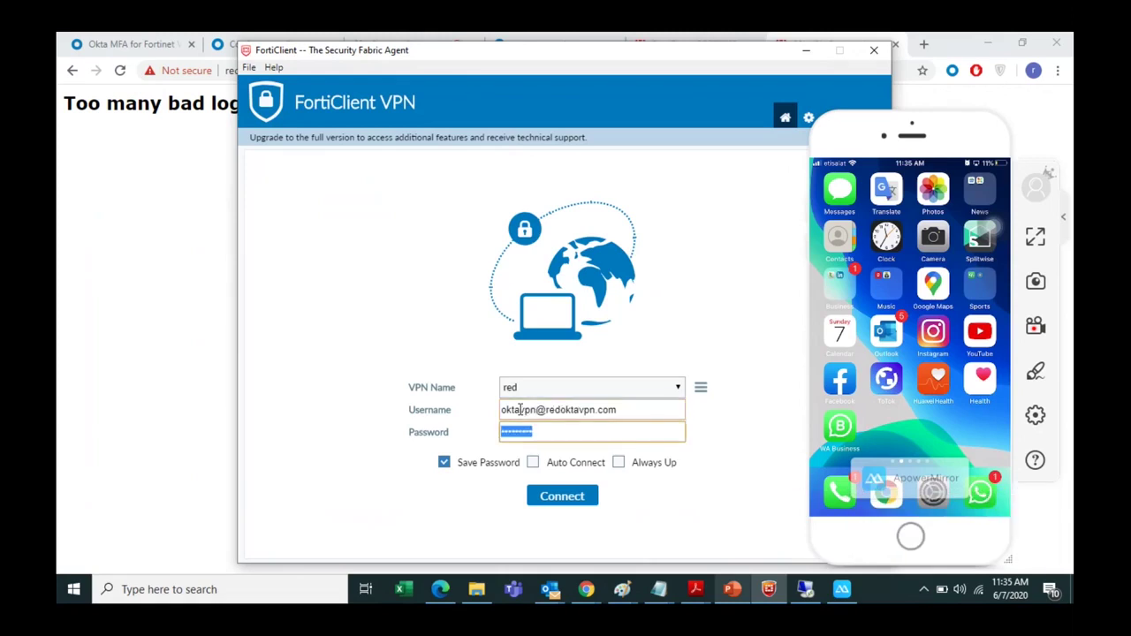
type("p")
left_click(564, 495)
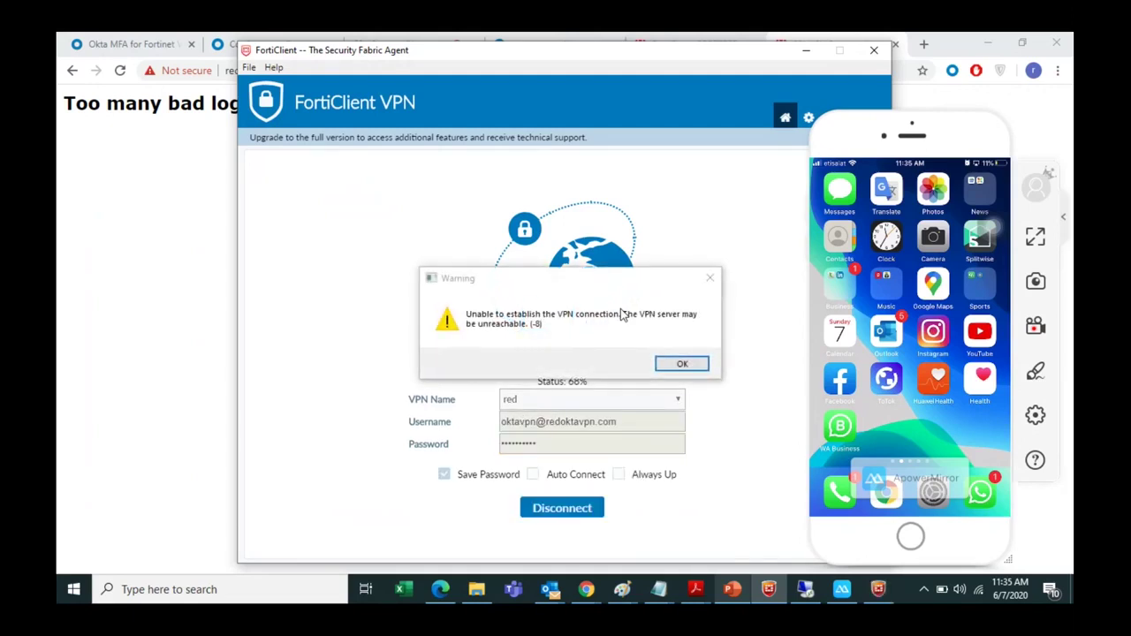
- Retry the connection and dismiss each 'VPN server may be unreachable' warning
left_click(682, 364)
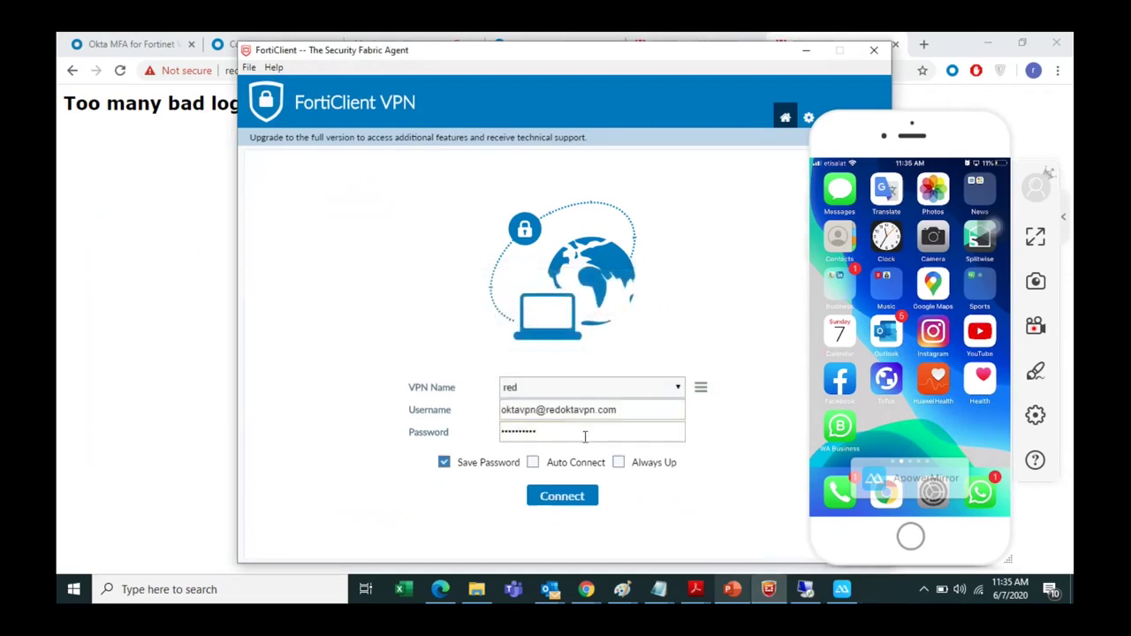
type("••")
key("Return")
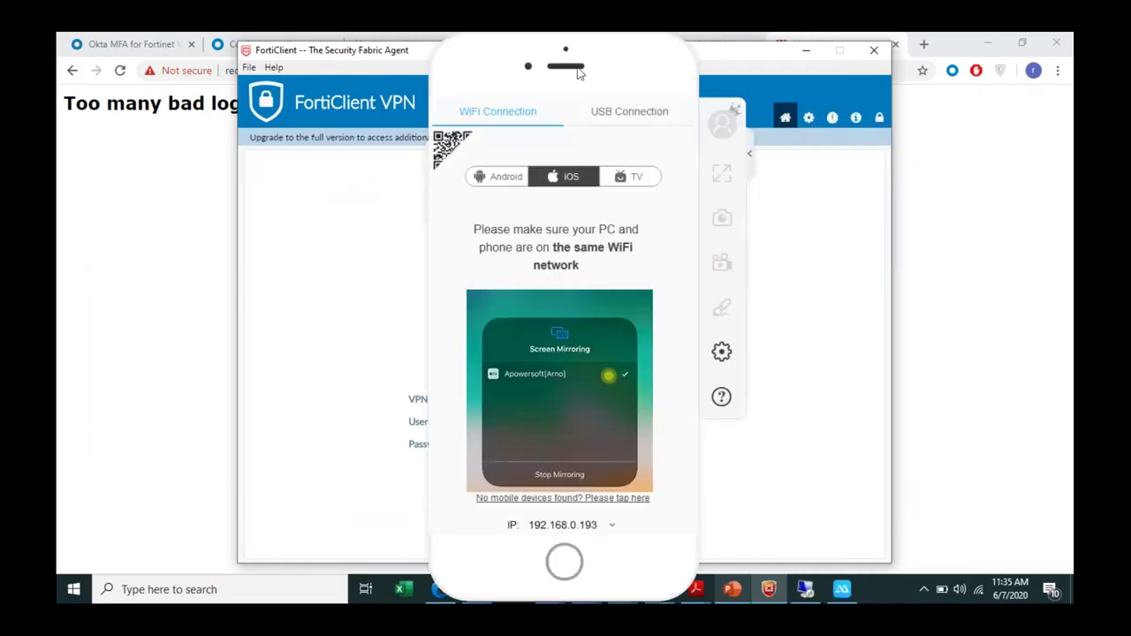
left_click_drag(578, 55, 976, 53)
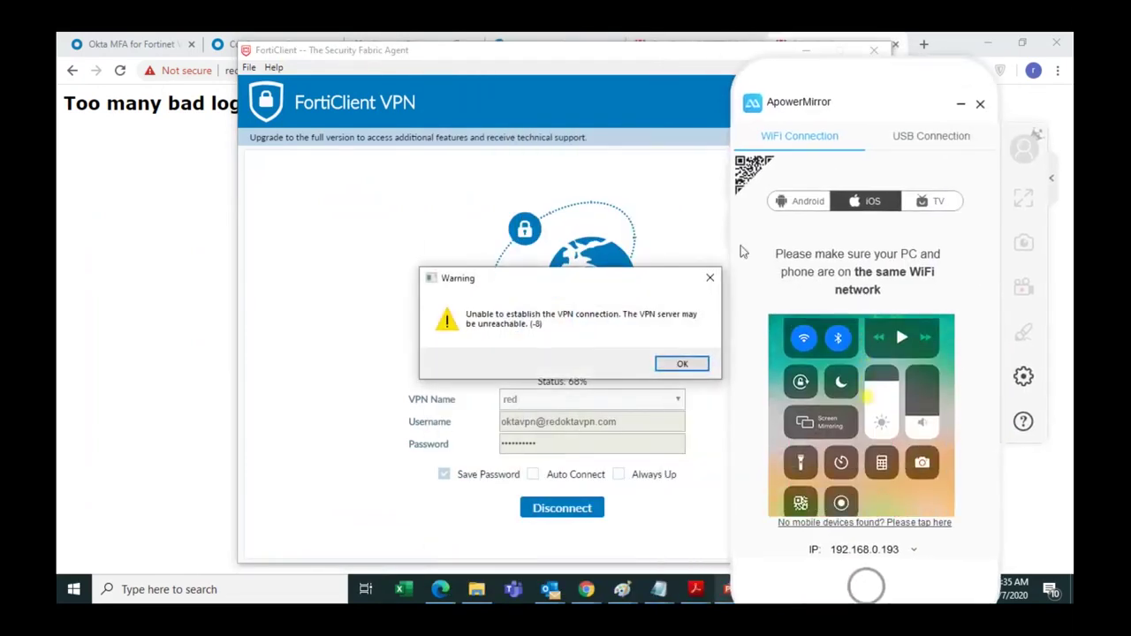
left_click(681, 361)
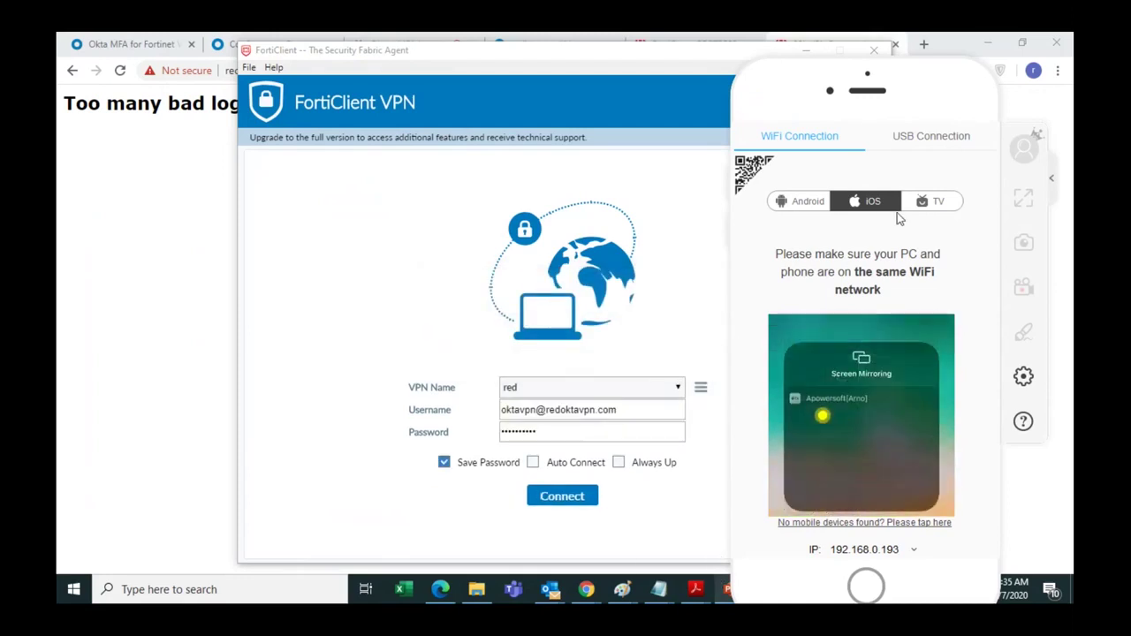